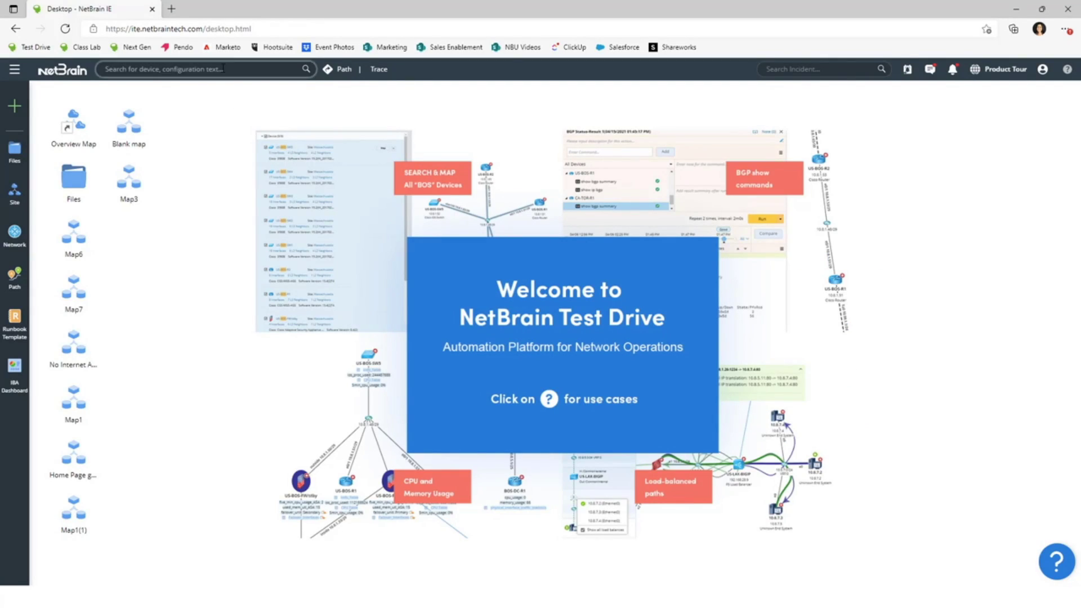
Search for the device with management IP 3.15.245.169, open it on a new map and close the search results.
click(222, 68)
click(209, 70)
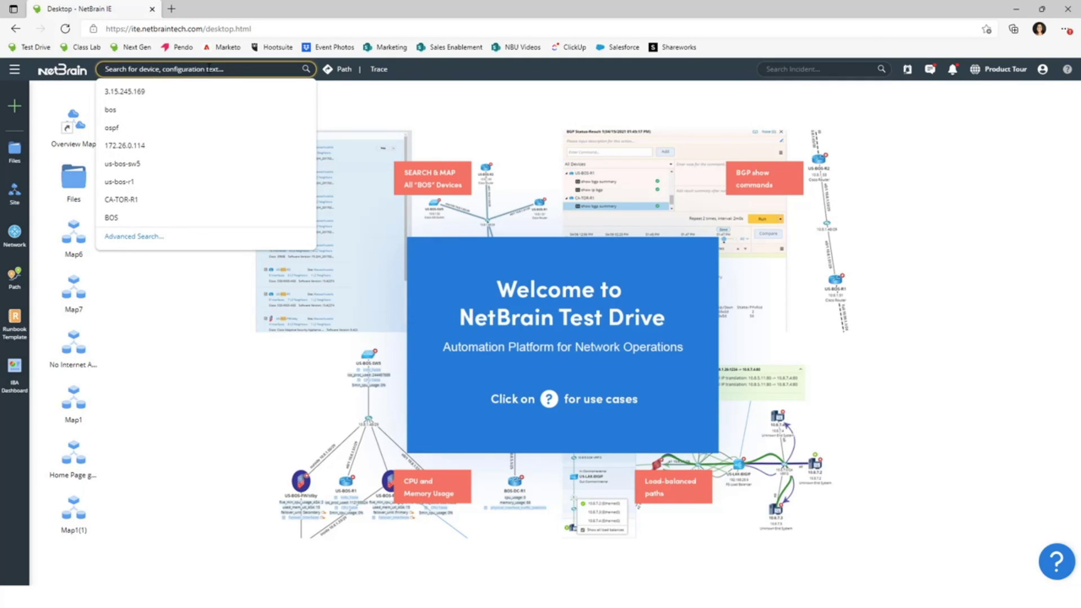
click(191, 95)
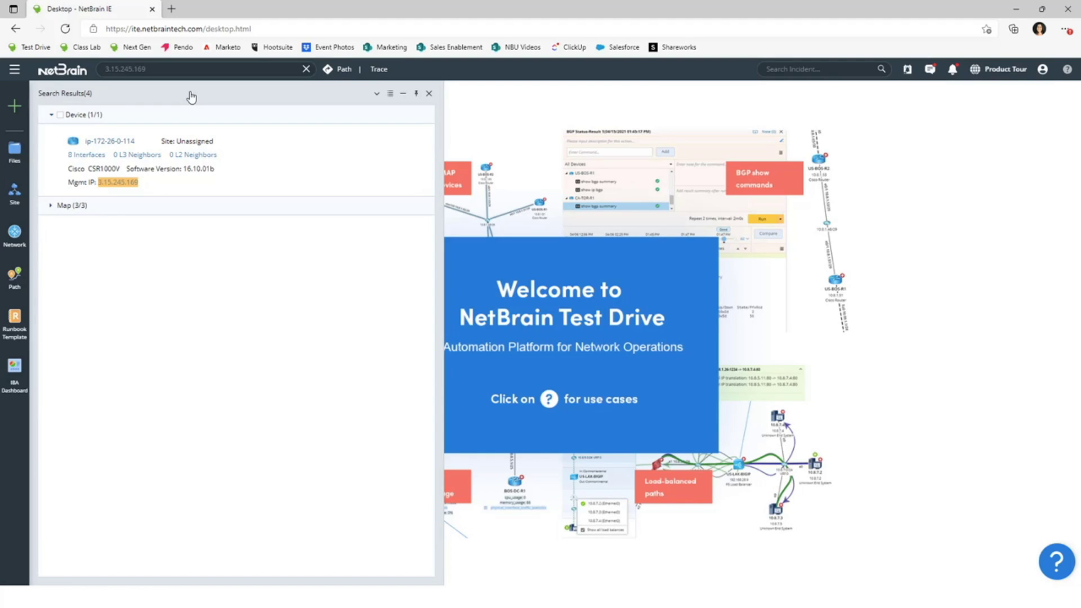
mouse_move(244, 145)
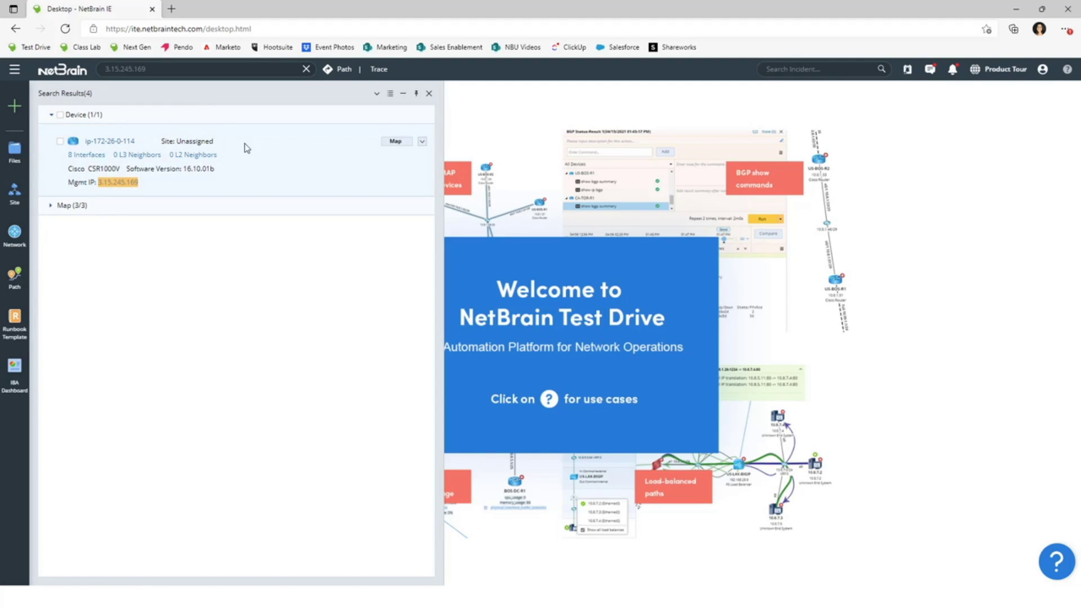
click(396, 141)
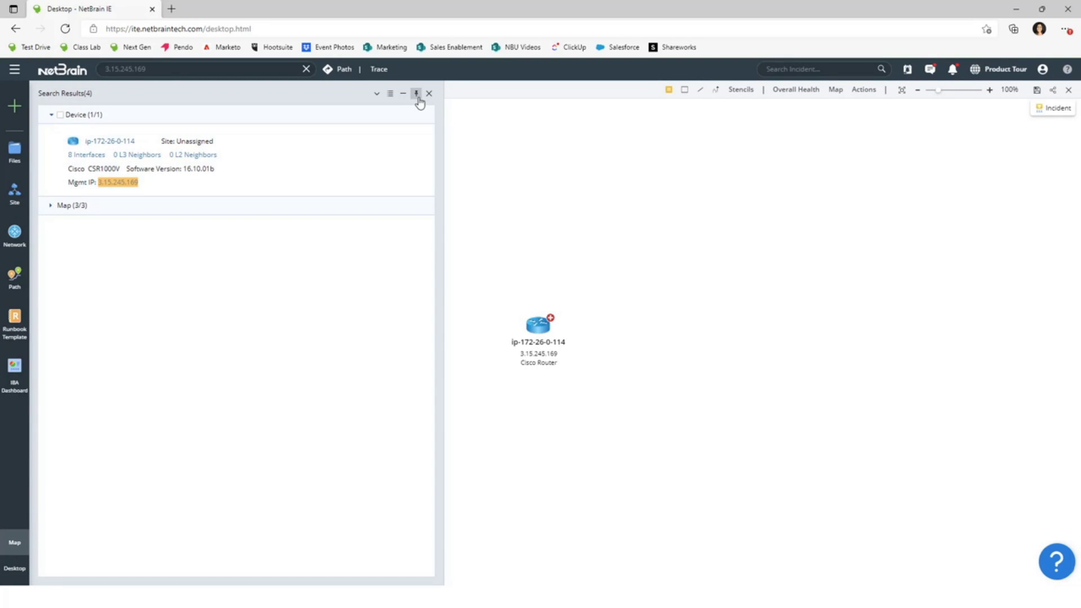
click(430, 93)
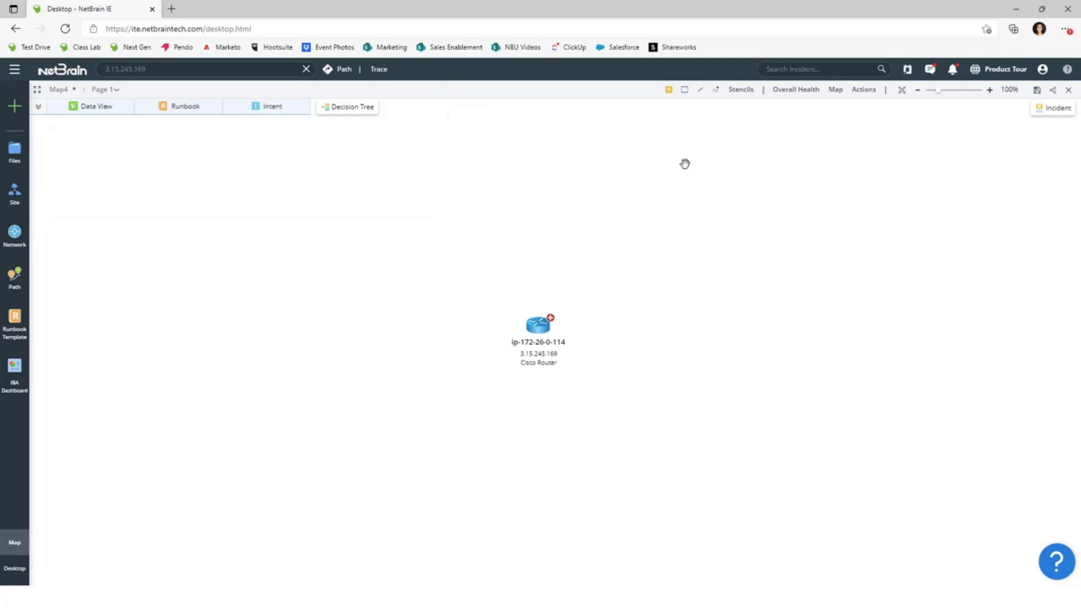
Create an incident with the subject "Router issues" and save the map as Map4 in the Desktop folder.
click(1030, 116)
click(939, 130)
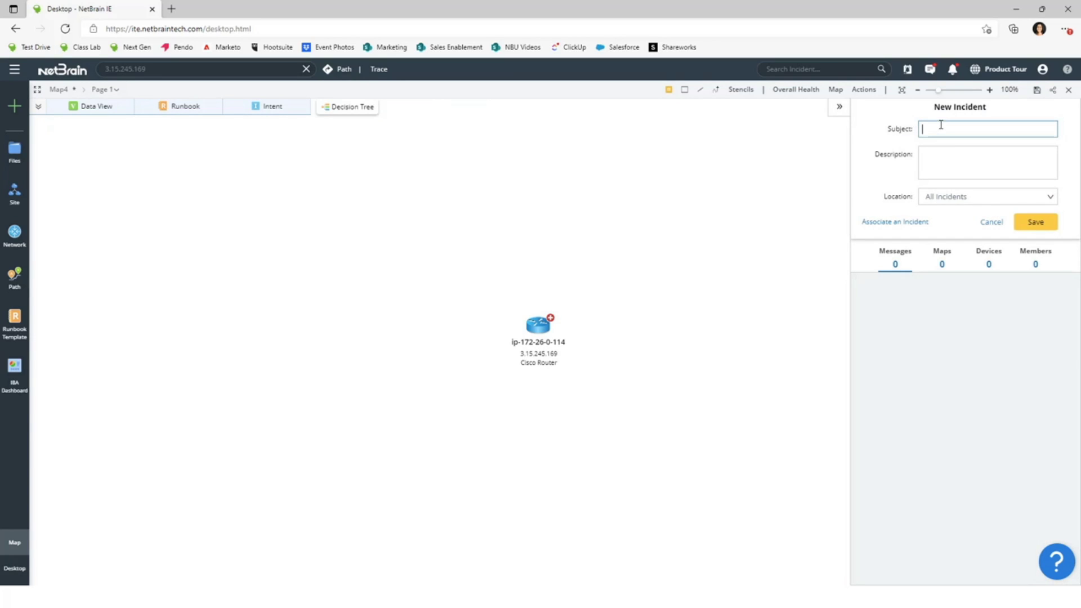
text(Router issues)
click(1040, 224)
click(664, 173)
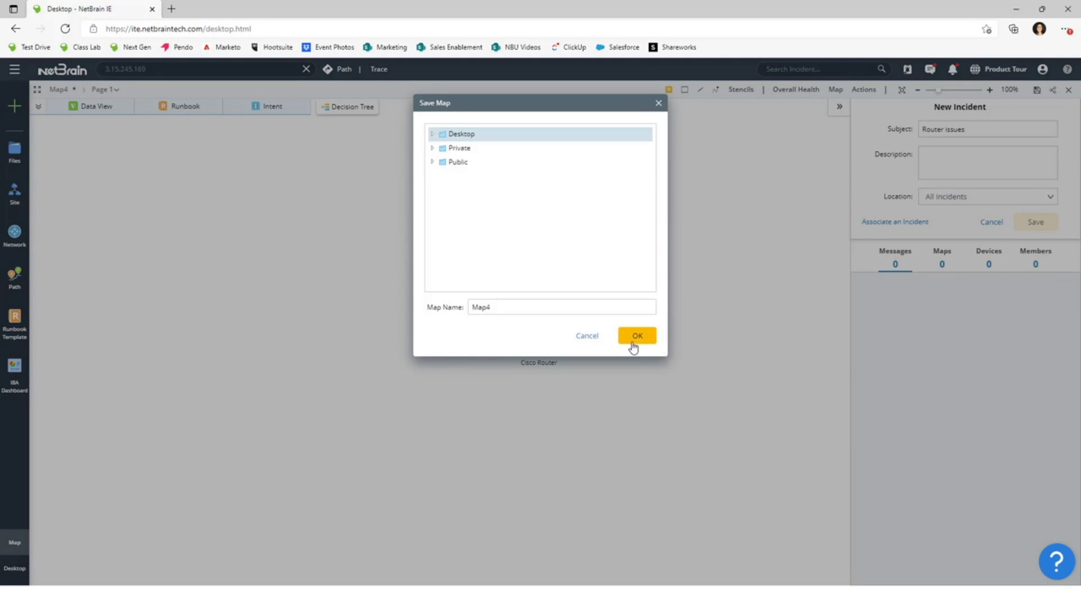
click(636, 336)
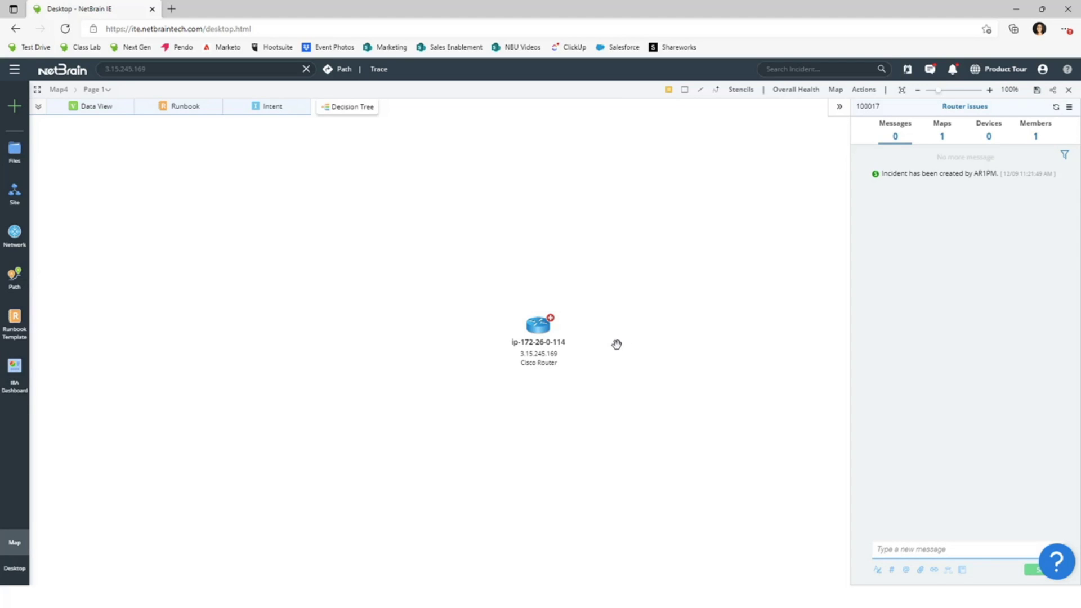
Open a NetBrain Smart CLI session to the mapped router and run show version, paging through its full output.
right_click(534, 324)
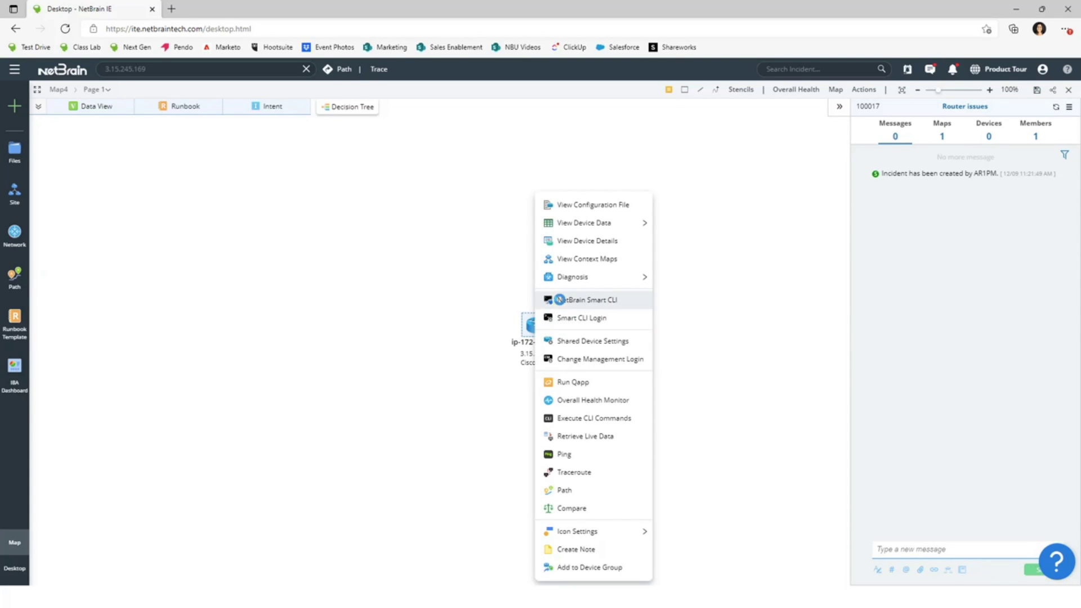
click(559, 299)
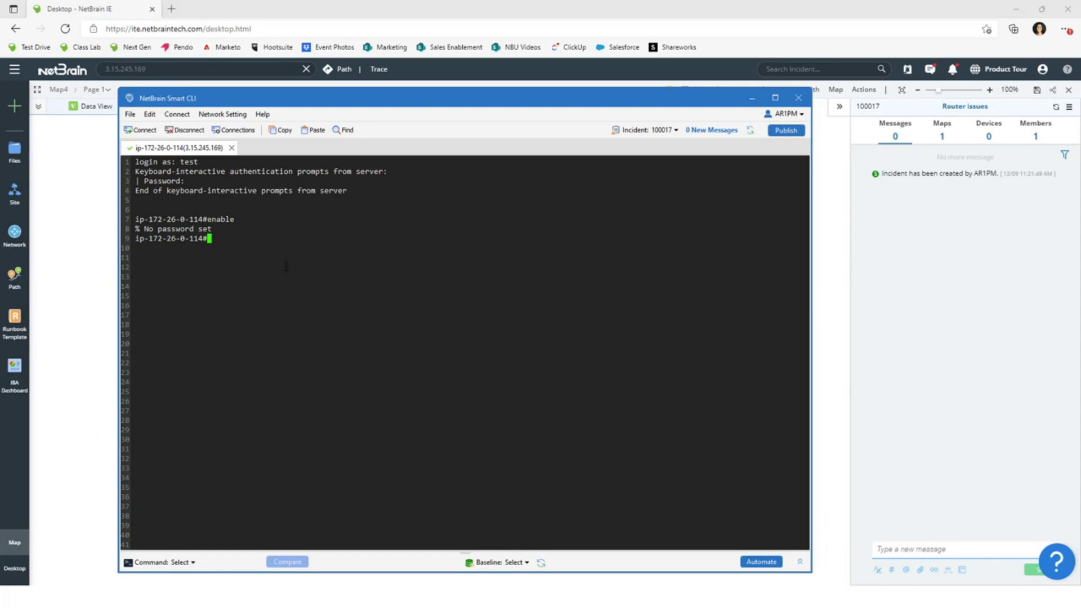
text(show version)
key(Return)
key(space)
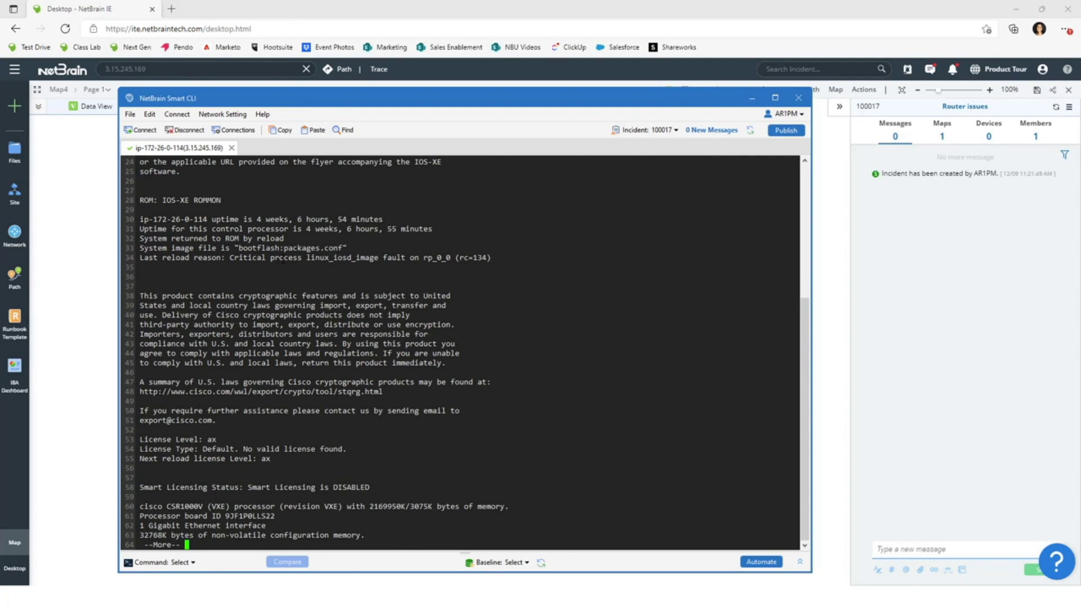
key(space)
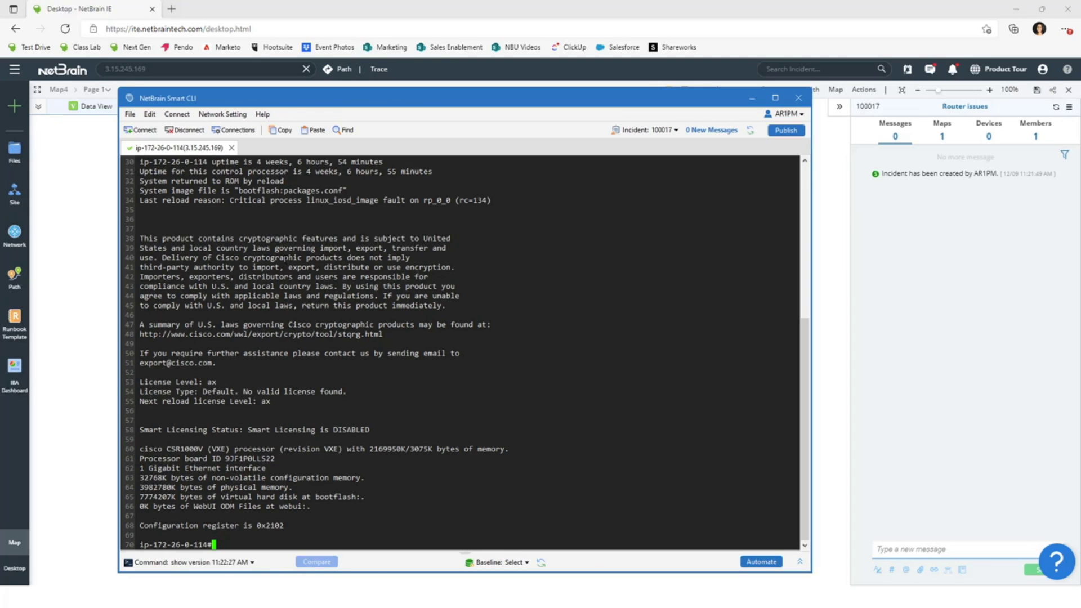
drag(320, 102, 313, 51)
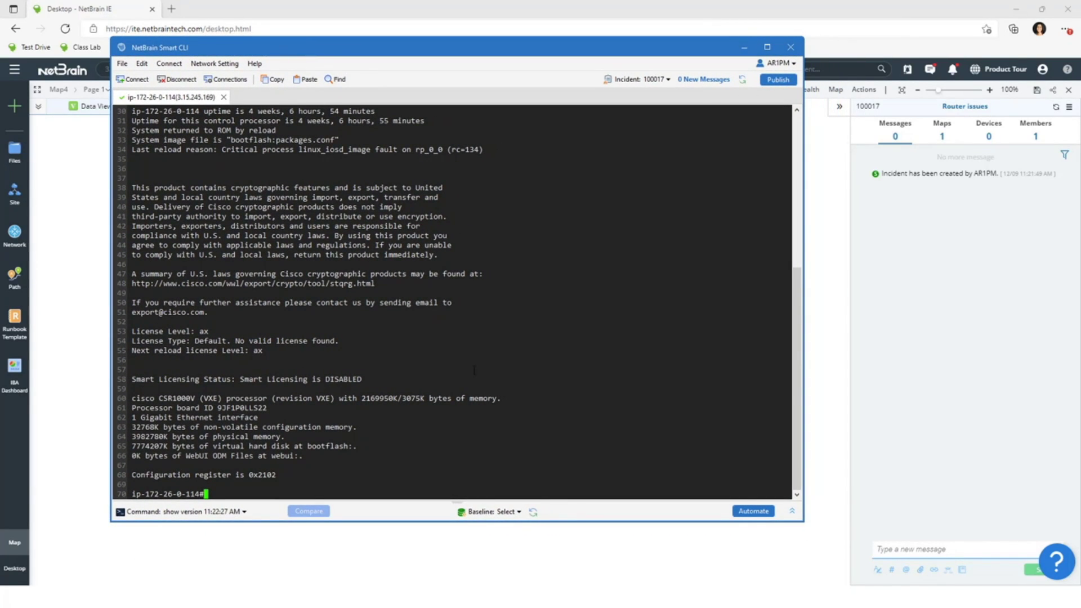
click(520, 512)
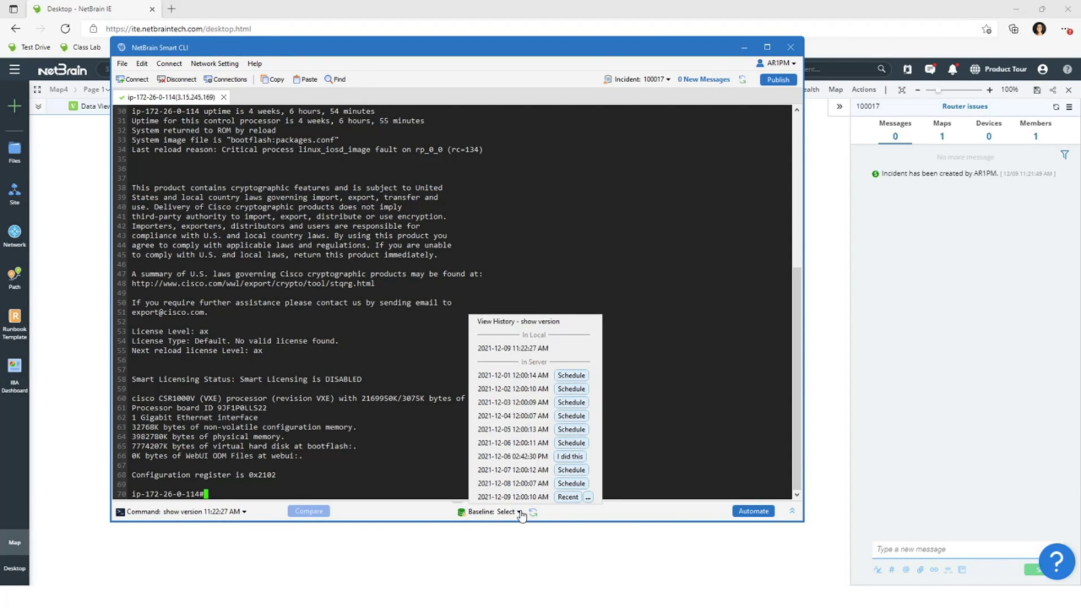
mouse_move(508, 380)
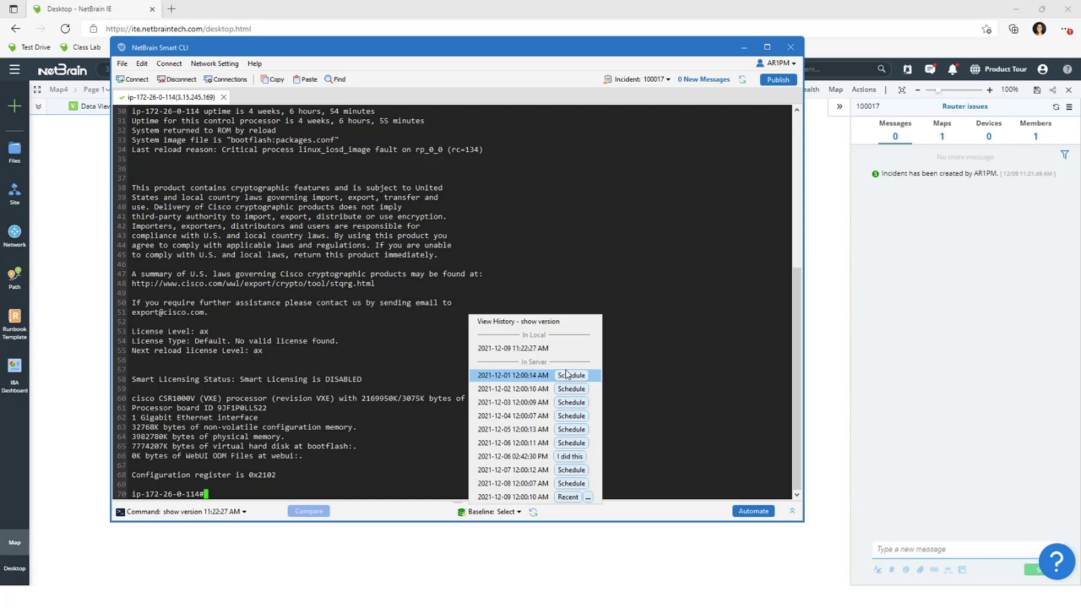
mouse_move(567, 375)
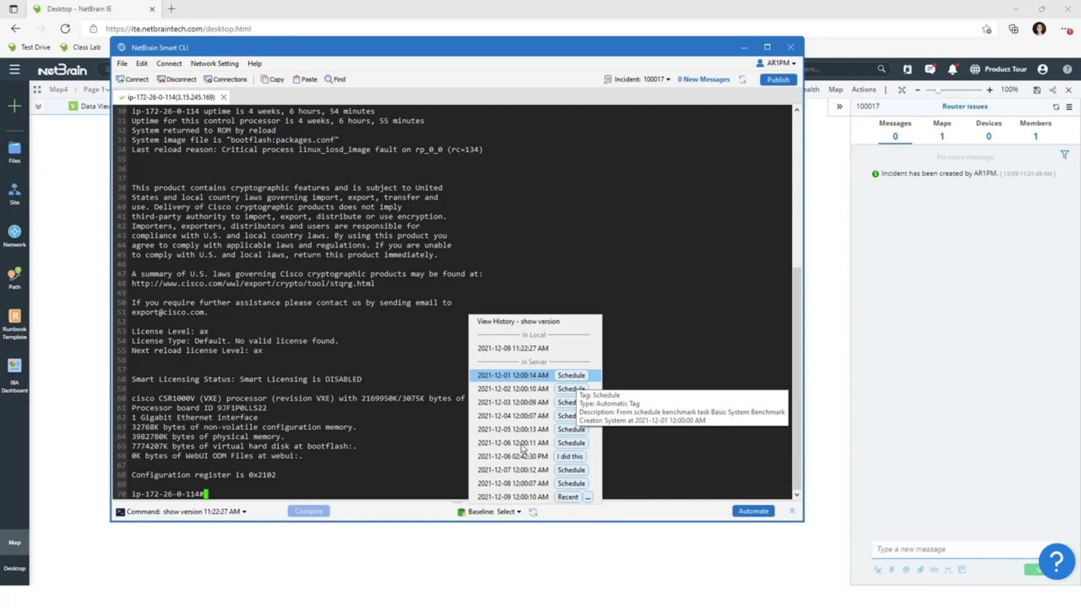
click(515, 376)
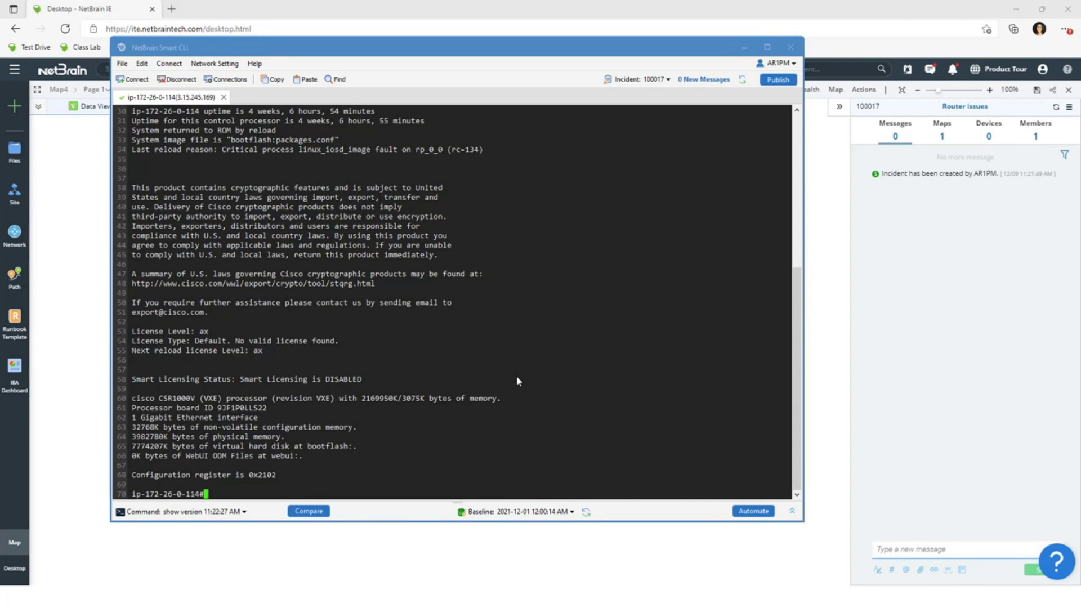
click(309, 511)
drag(432, 399, 449, 270)
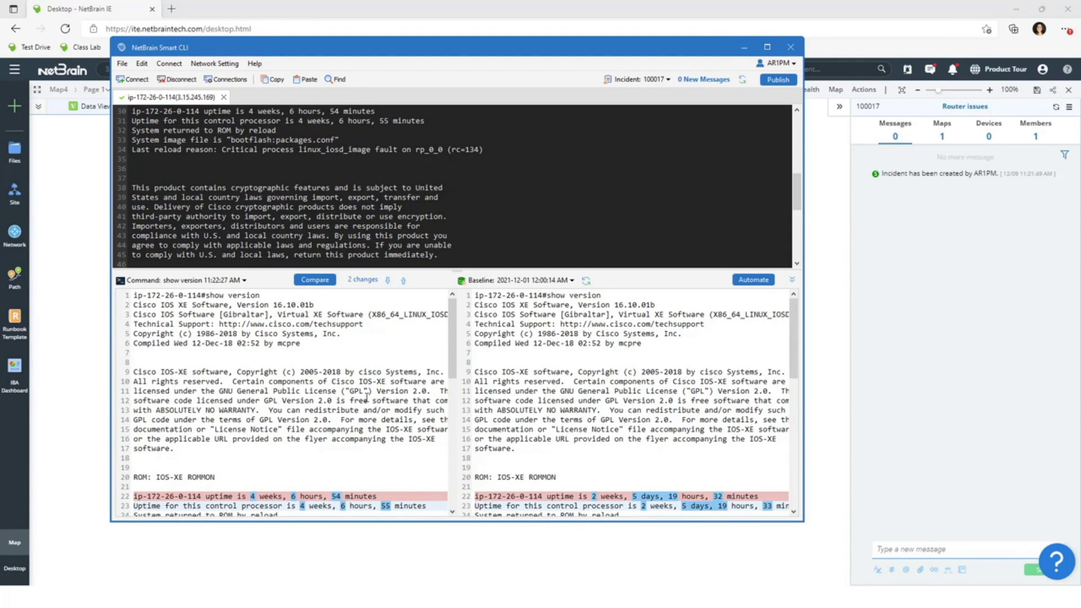
Step back and forth through the highlighted differences between the current show version output and its baseline.
scroll(370, 392, down, 4)
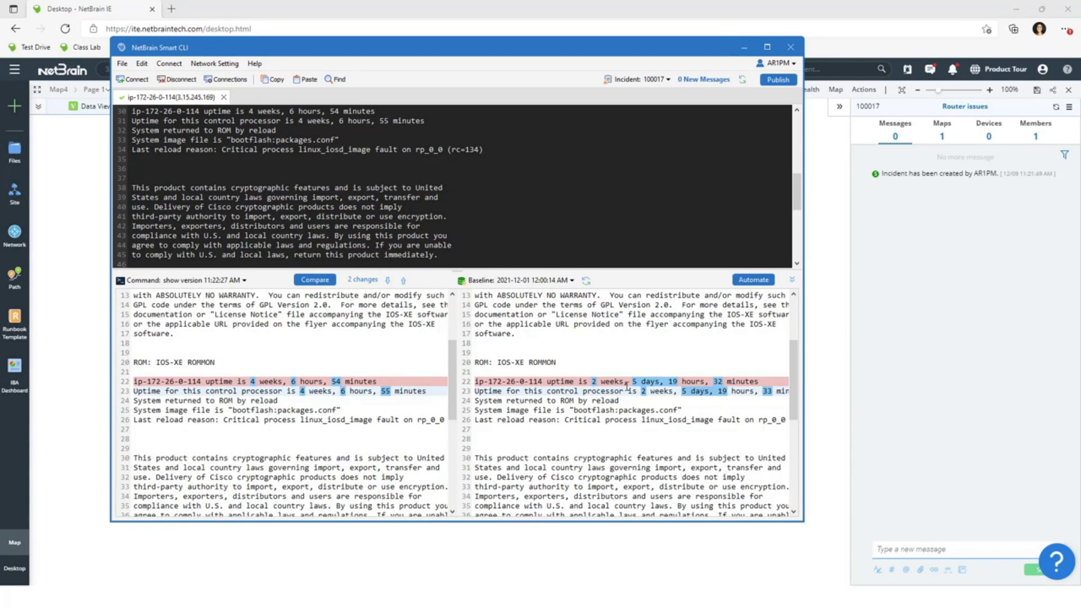
click(388, 280)
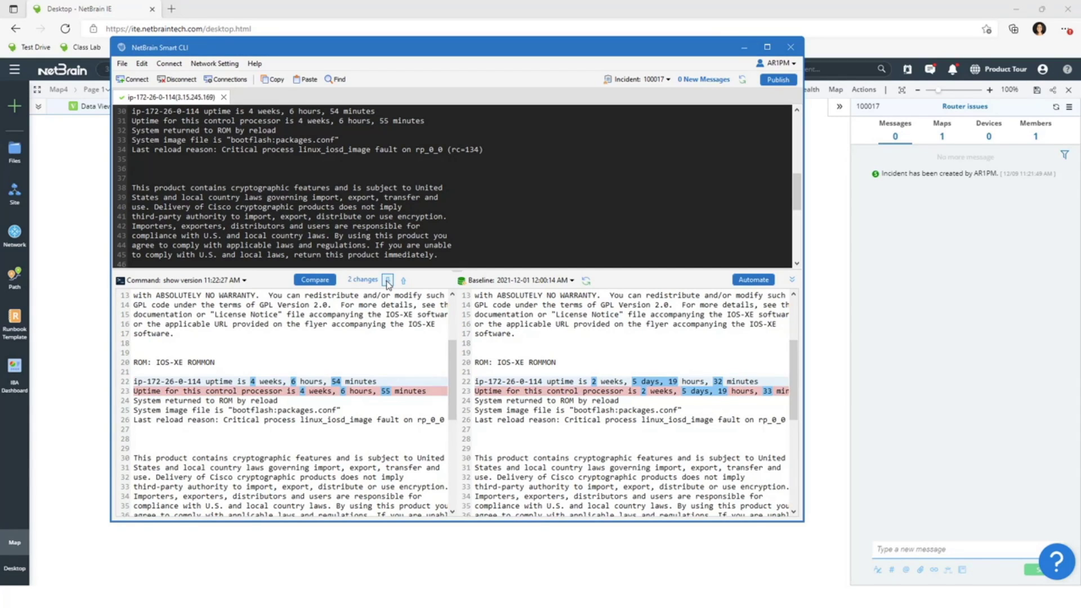
click(403, 280)
click(387, 280)
click(403, 280)
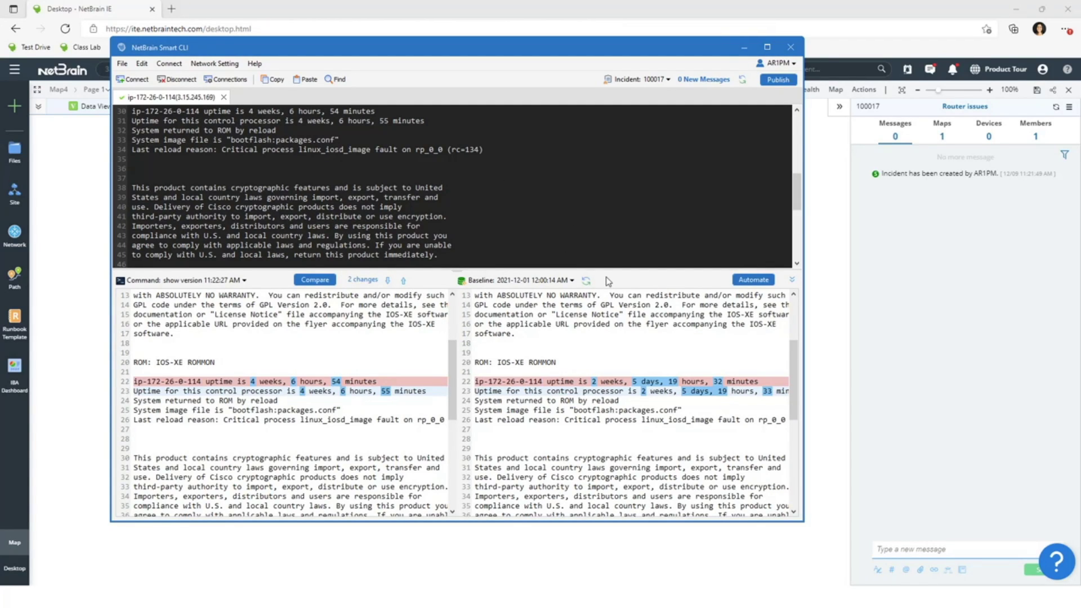
View the CLI records of the current session, checking the execution time of show version, and close them.
click(245, 281)
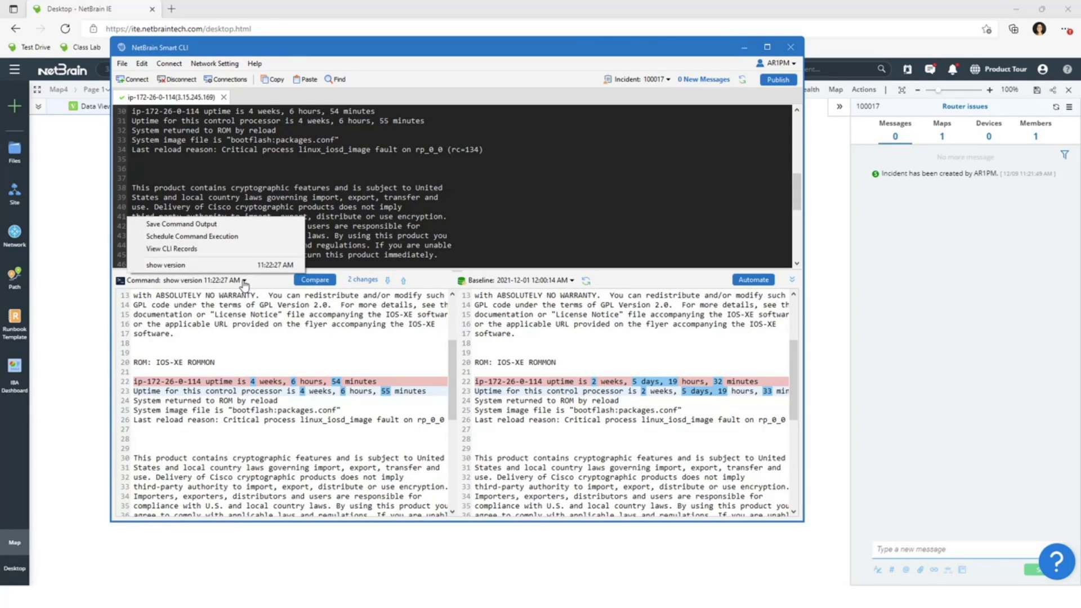
click(199, 252)
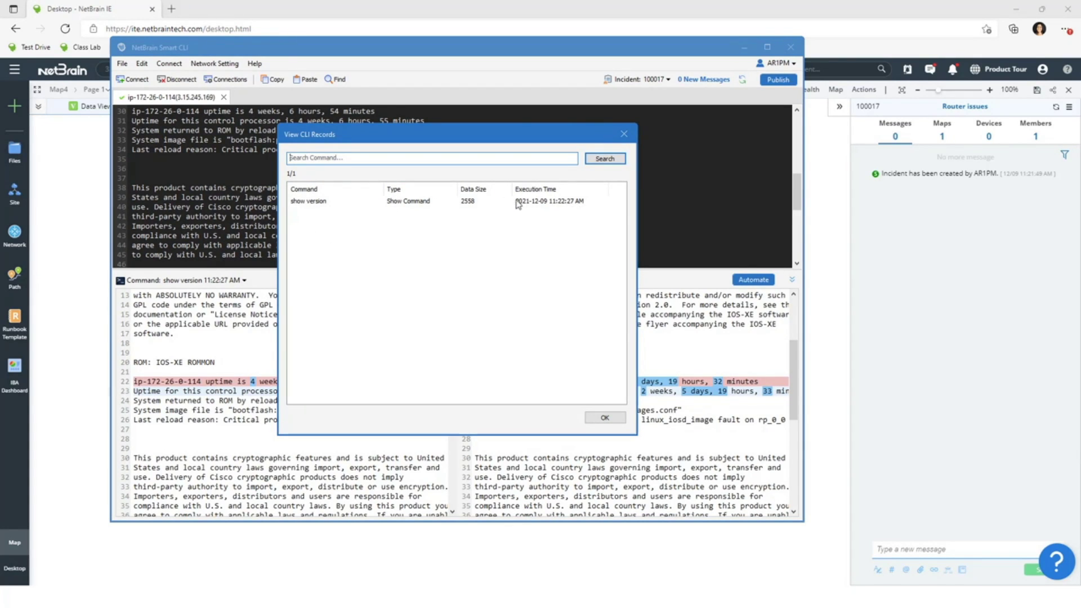
click(618, 416)
Run show ip interface brief on the router and open the session's CLI records.
scroll(405, 229, down, 8)
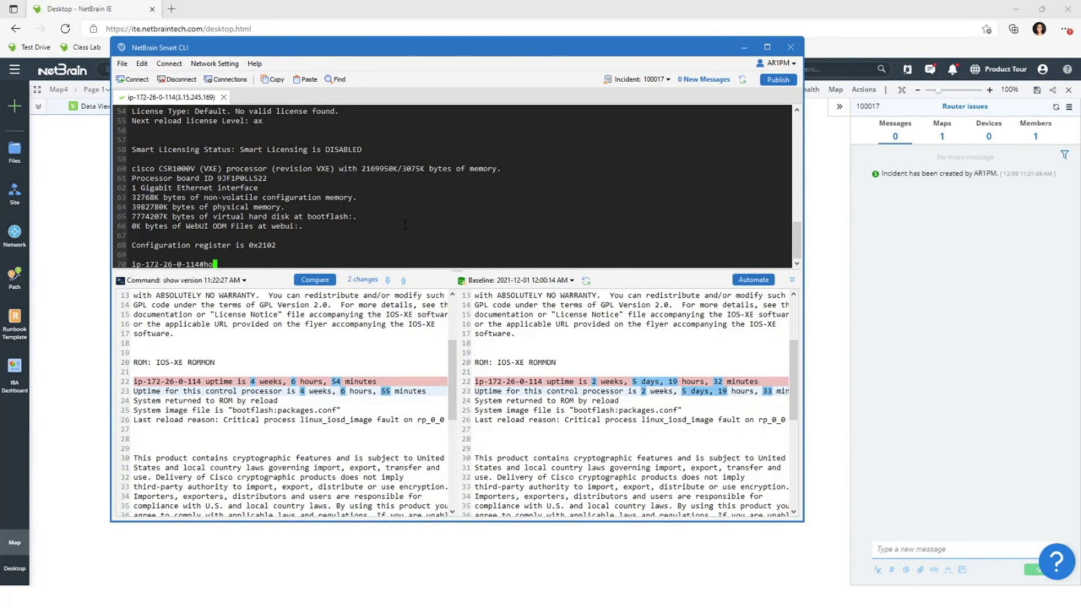
text(show ip interface brief)
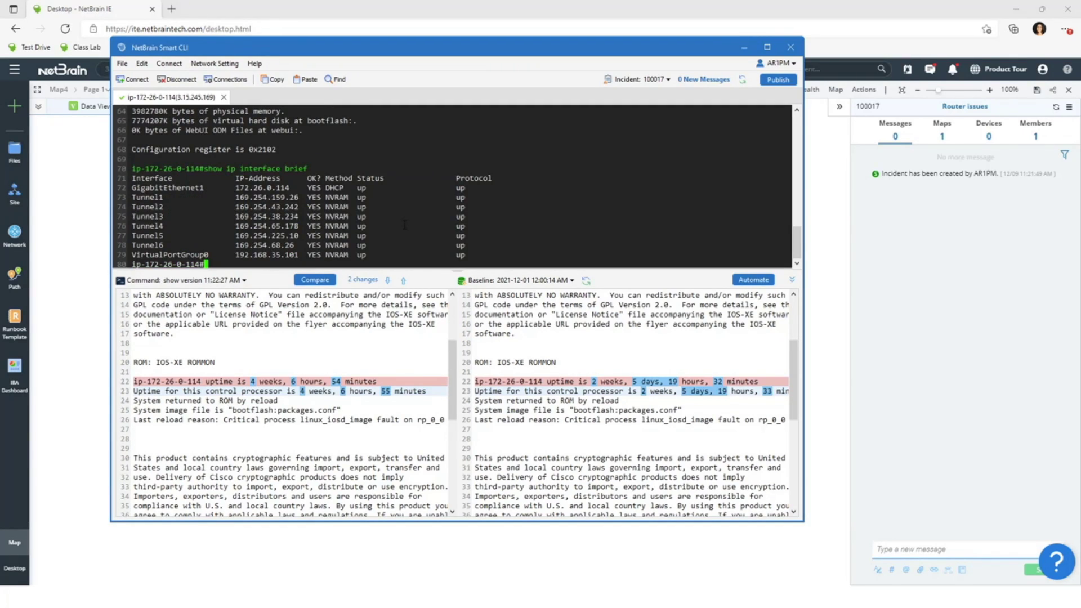
click(244, 281)
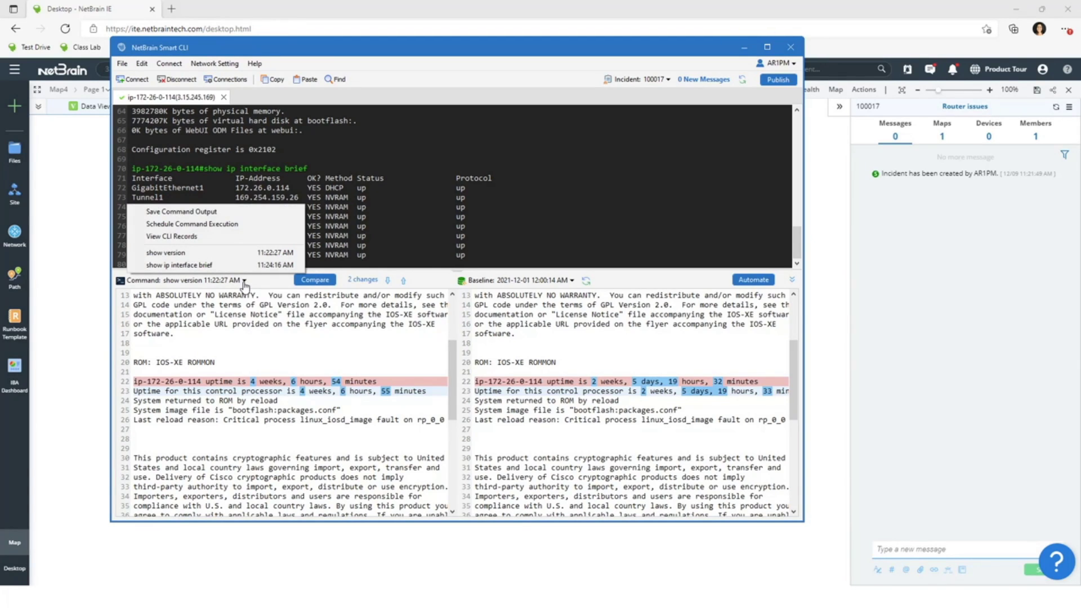
click(192, 241)
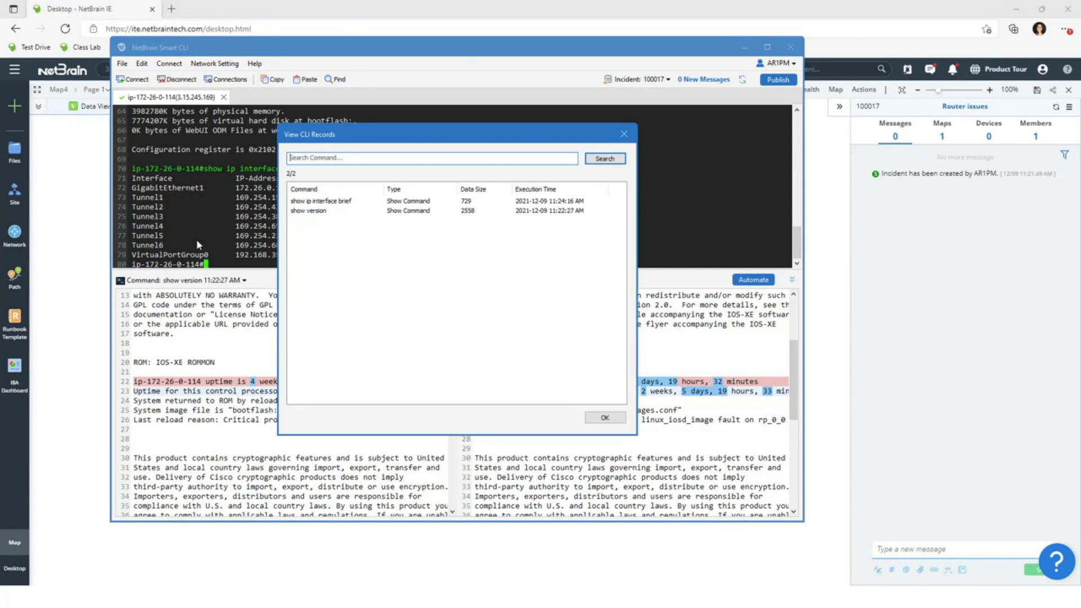
Examine the recorded output of show ip interface brief, then close the CLI records.
click(359, 202)
click(359, 211)
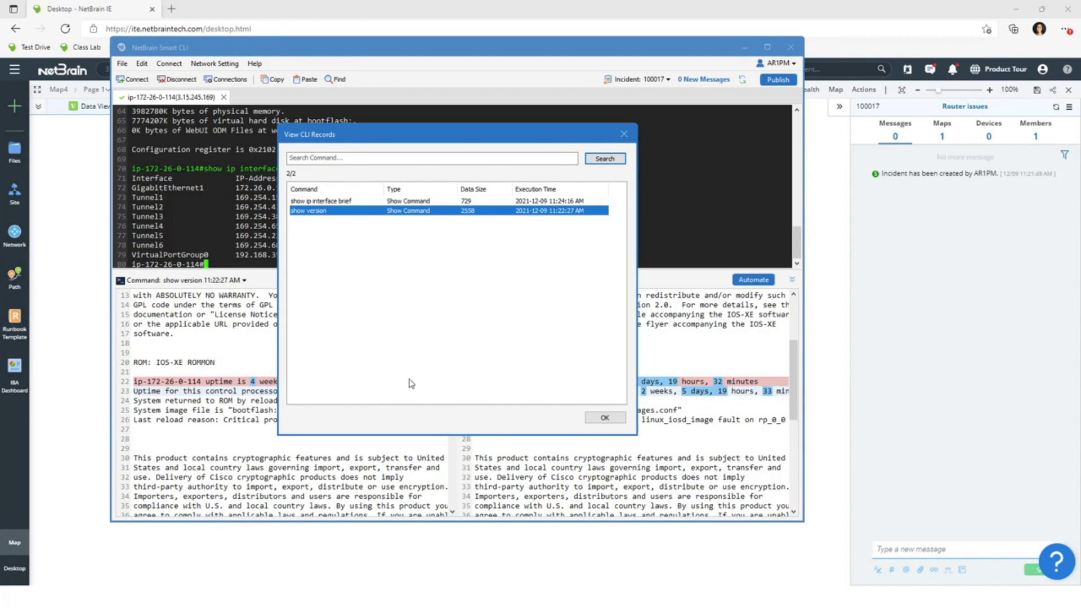
double_click(424, 200)
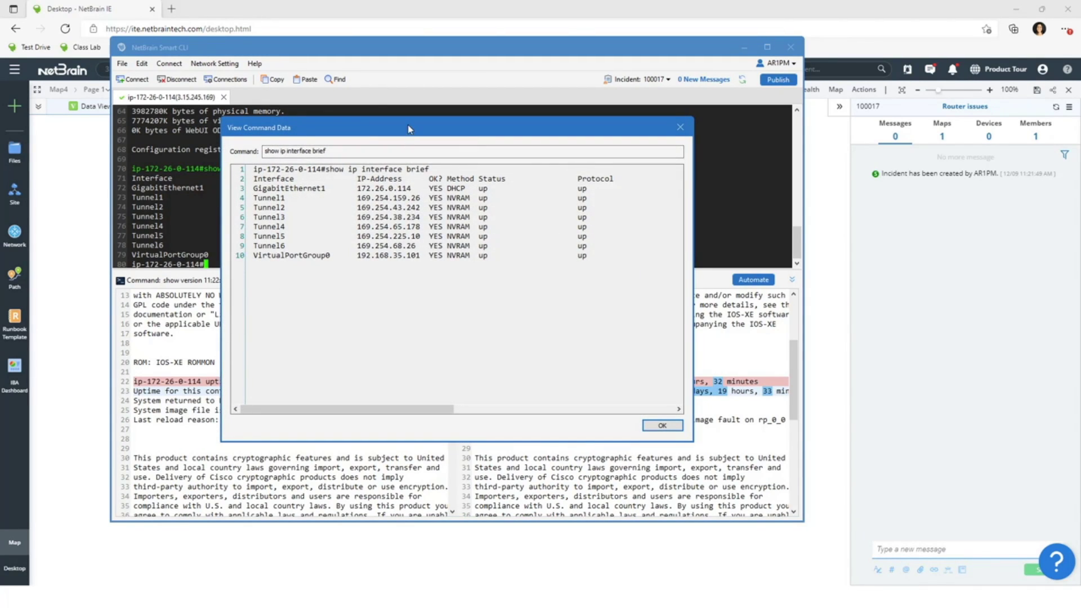
drag(411, 131, 419, 190)
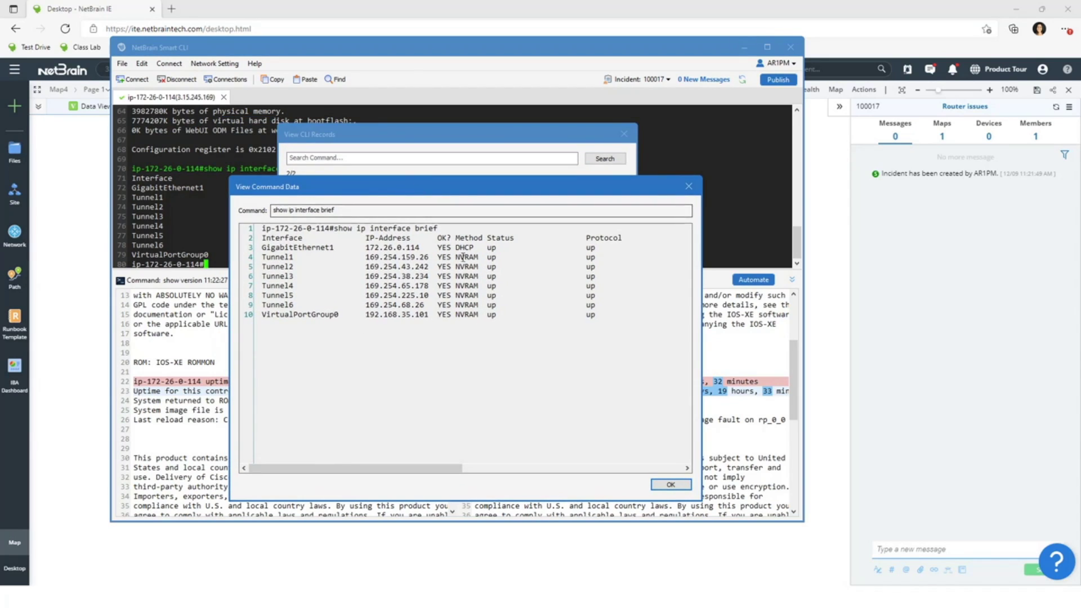
click(669, 485)
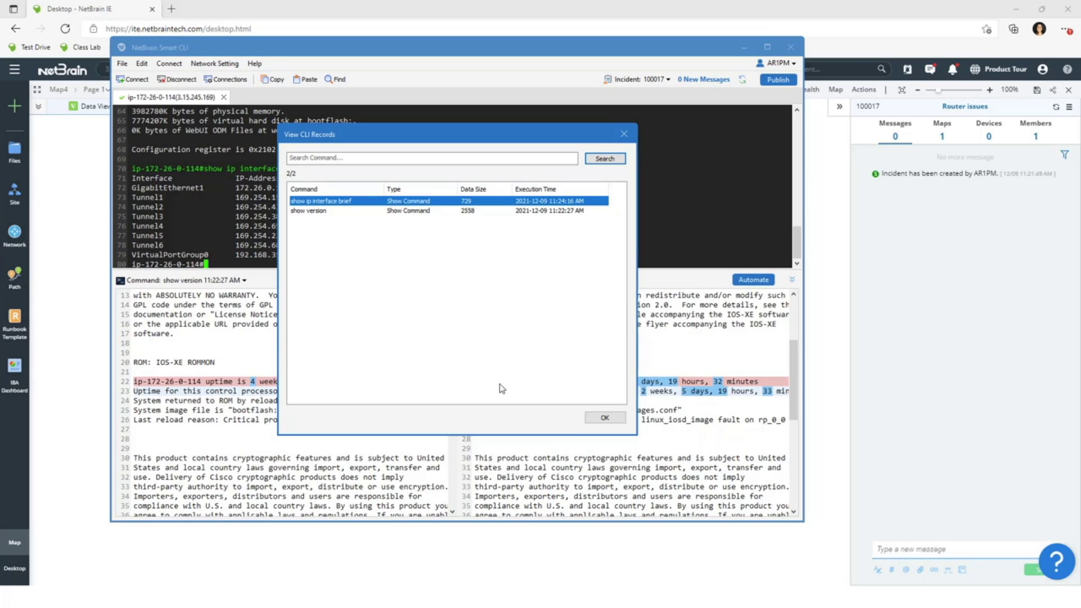
double_click(433, 204)
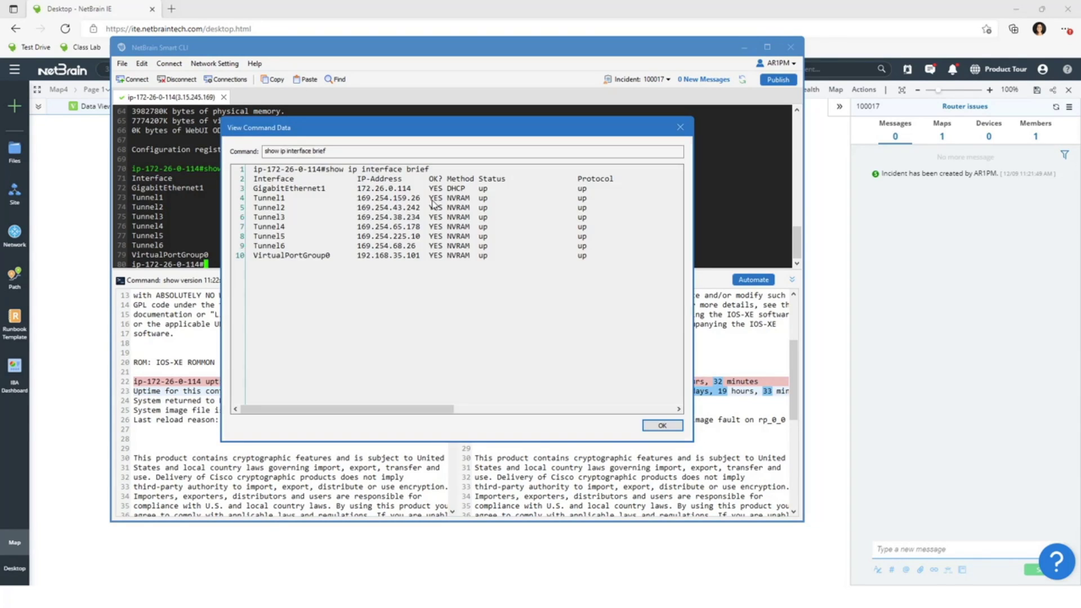
click(667, 426)
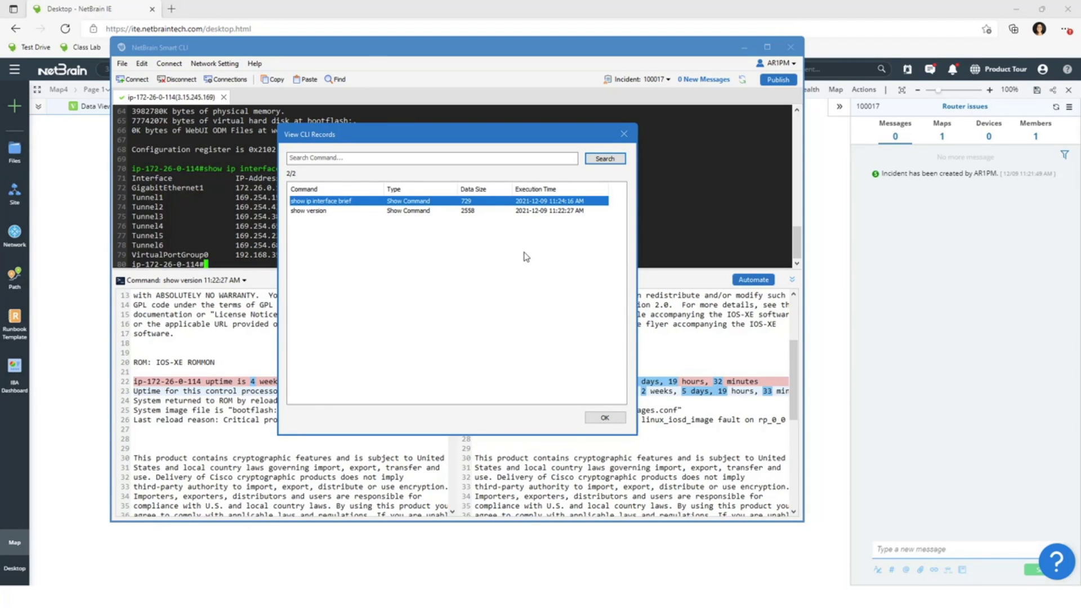
click(627, 134)
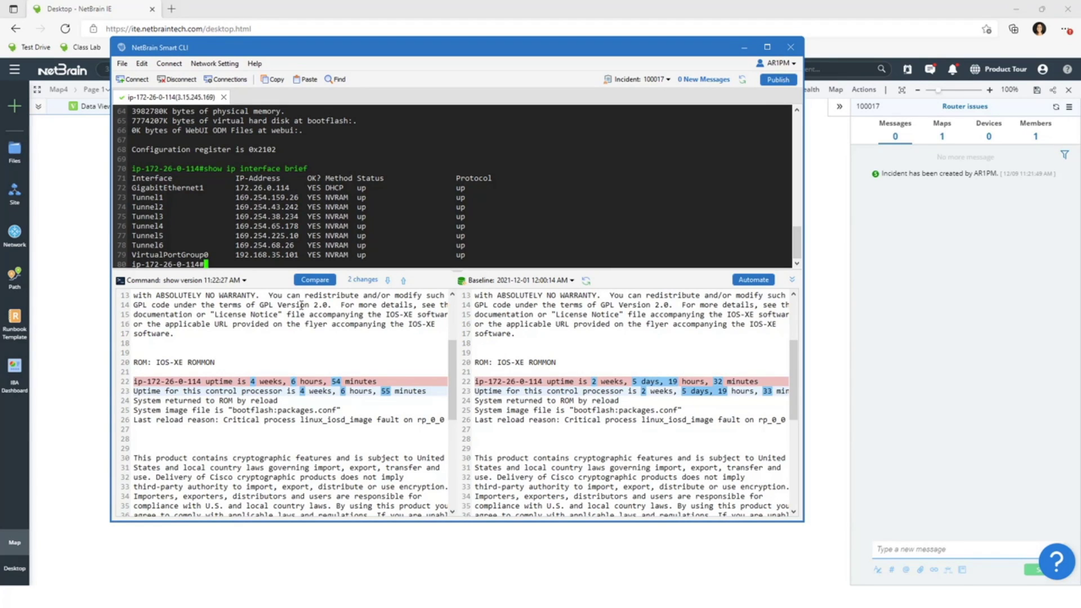
Save the show version output with a new tag named "Before upgrade" and the description "IOS 15.4".
click(244, 280)
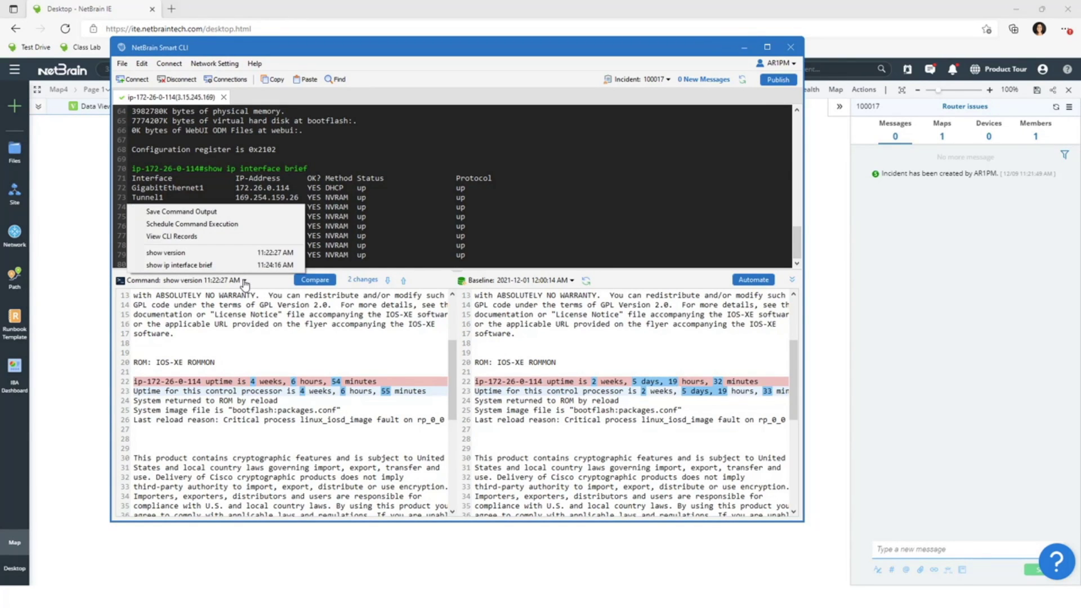
click(214, 212)
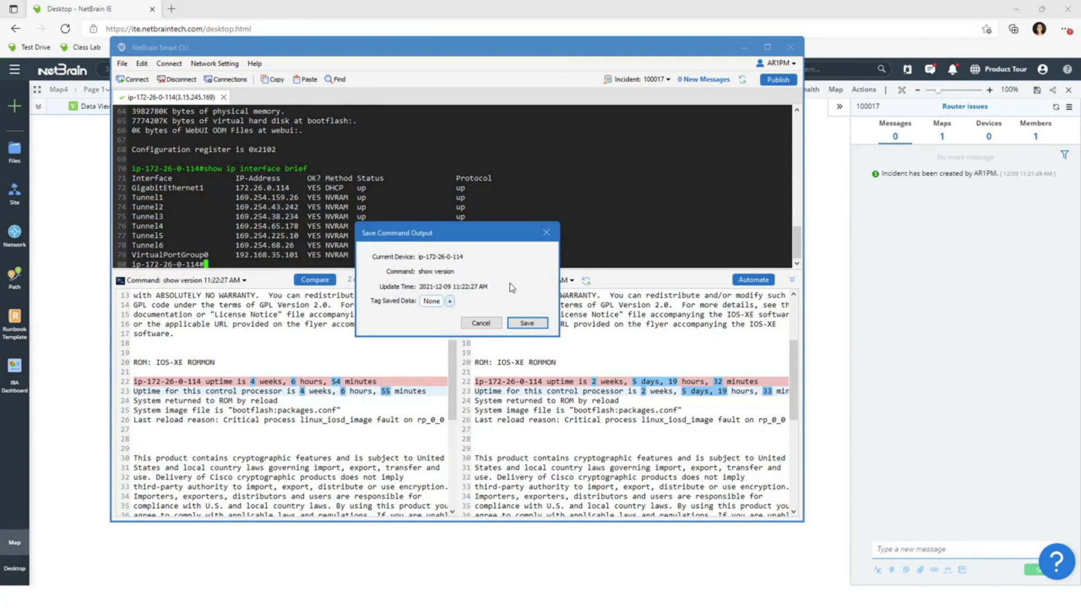
click(448, 304)
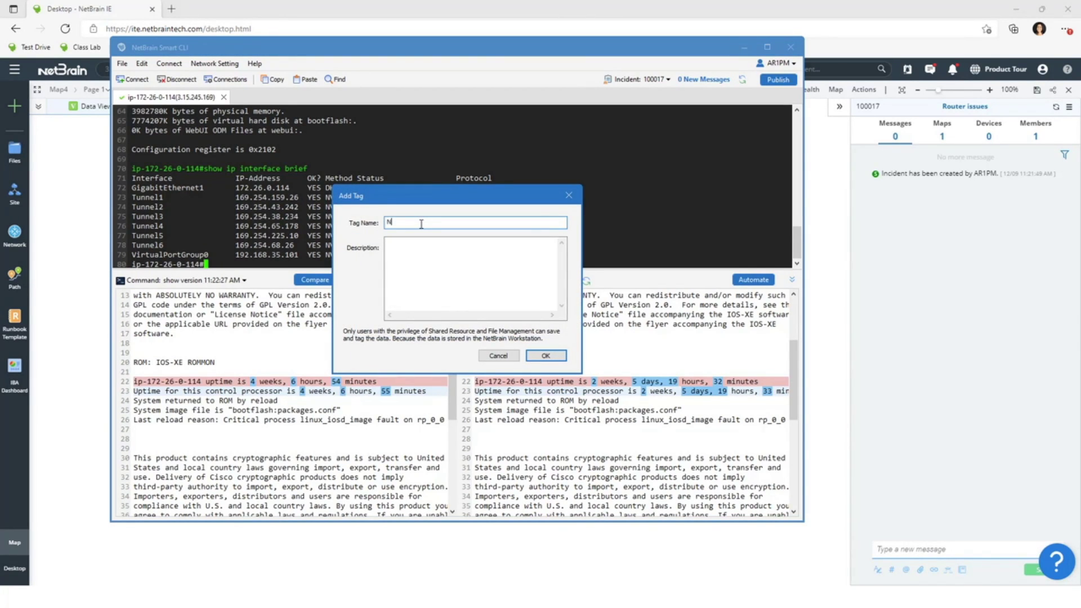
text(Before upgrade)
click(457, 262)
text(IOS 15.4)
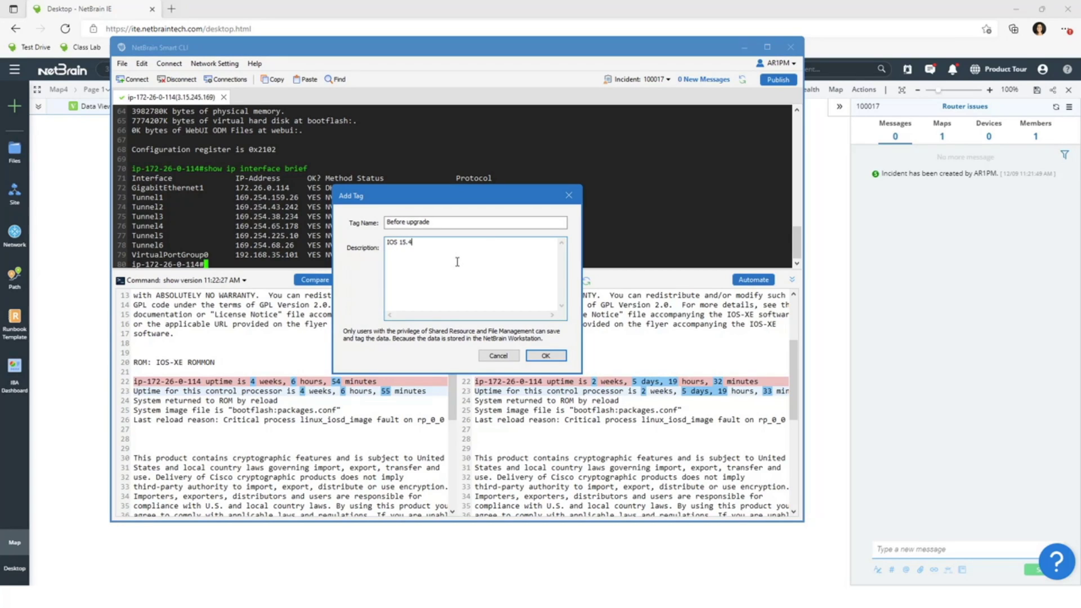
click(446, 225)
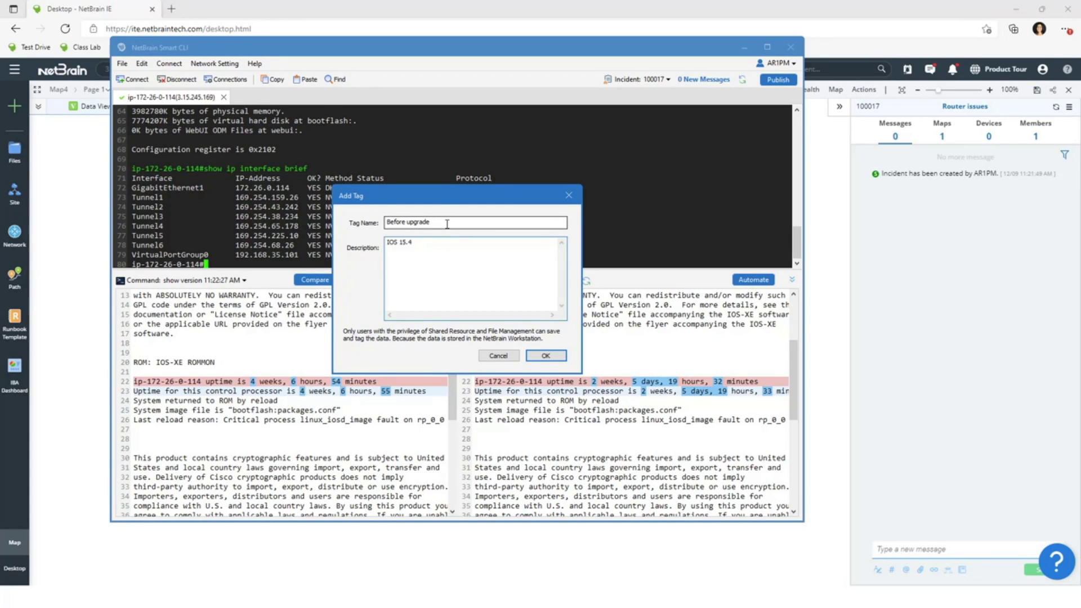
click(403, 258)
click(545, 356)
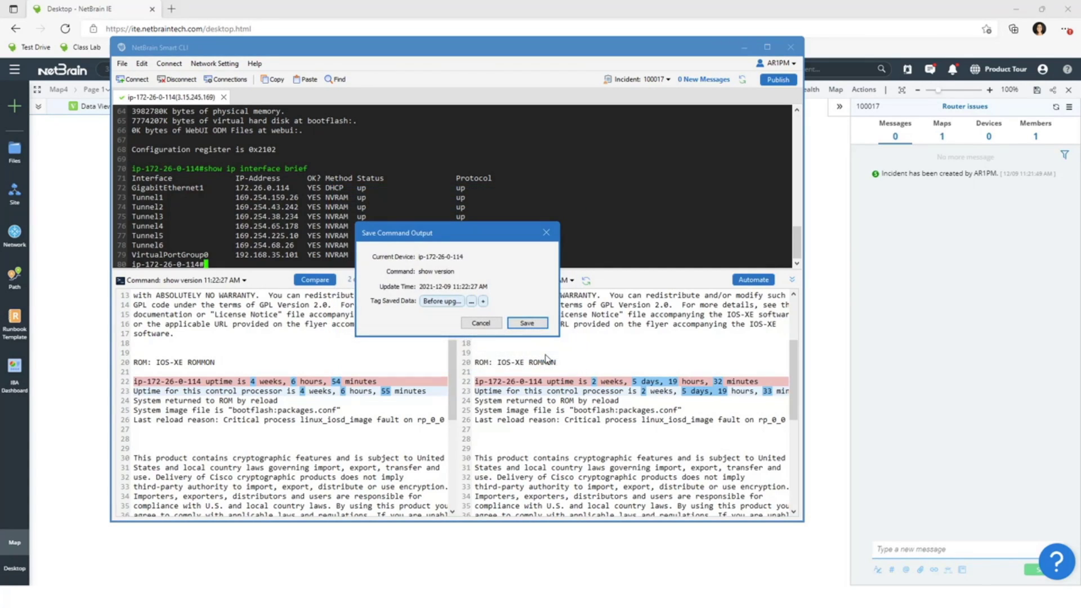
click(526, 324)
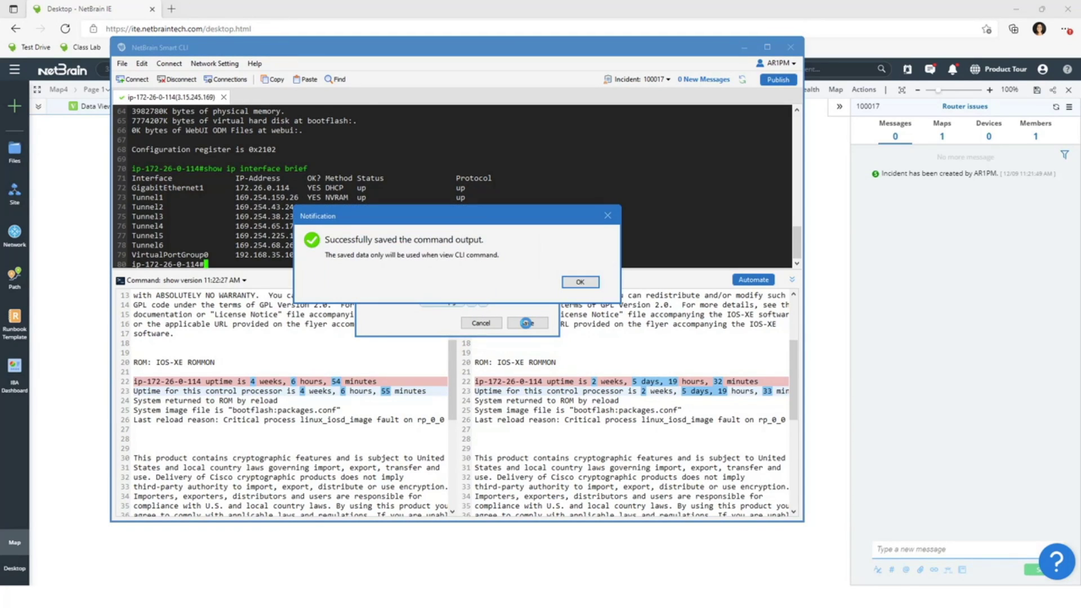
click(569, 285)
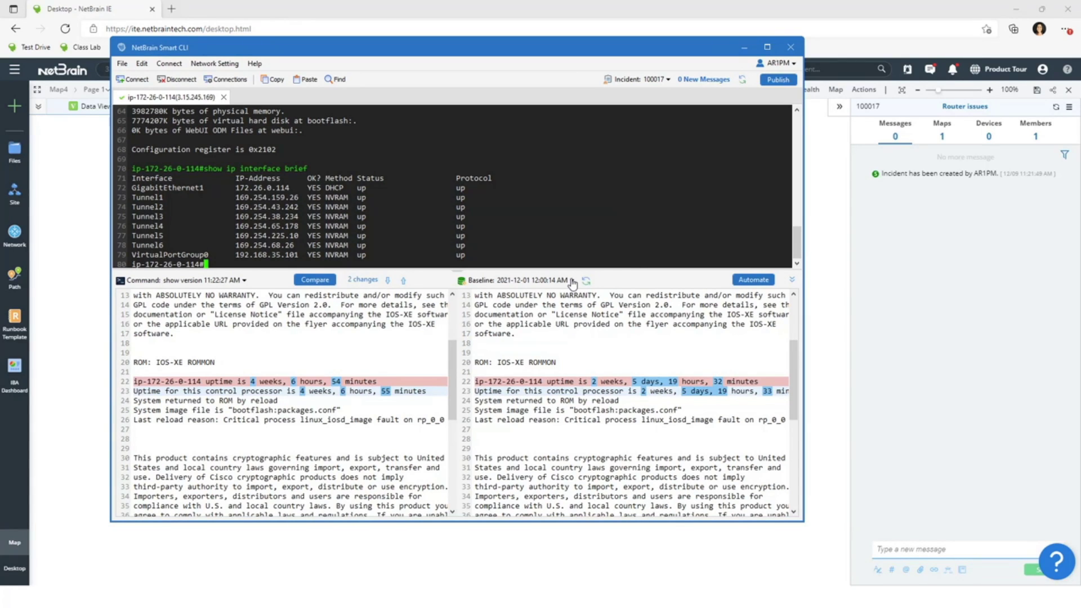
Check the baseline history of show version for the entry tagged "Before upgrade", then close the list.
click(573, 281)
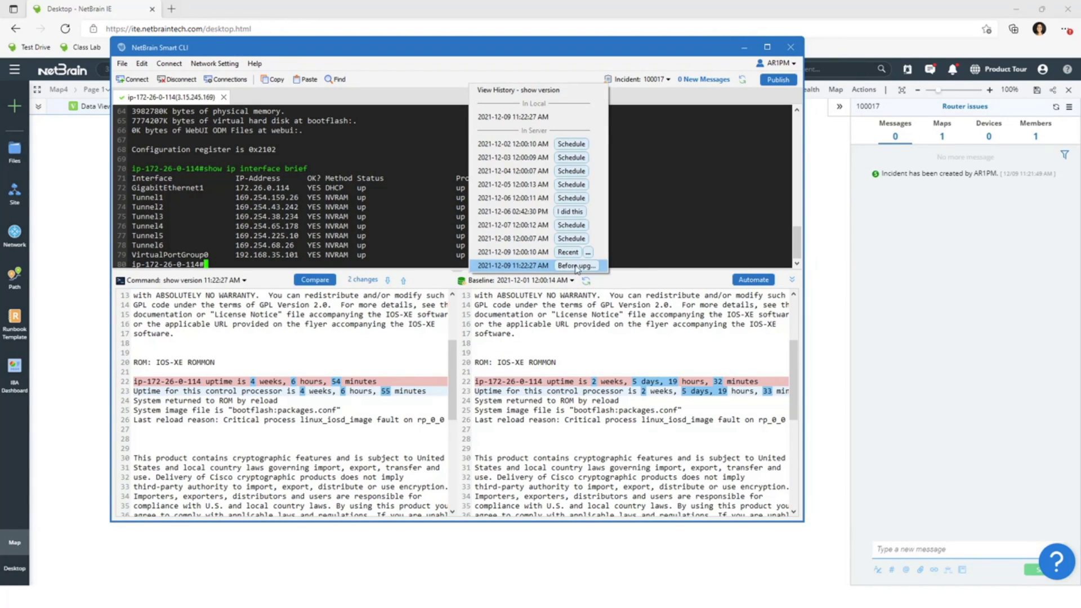
mouse_move(571, 269)
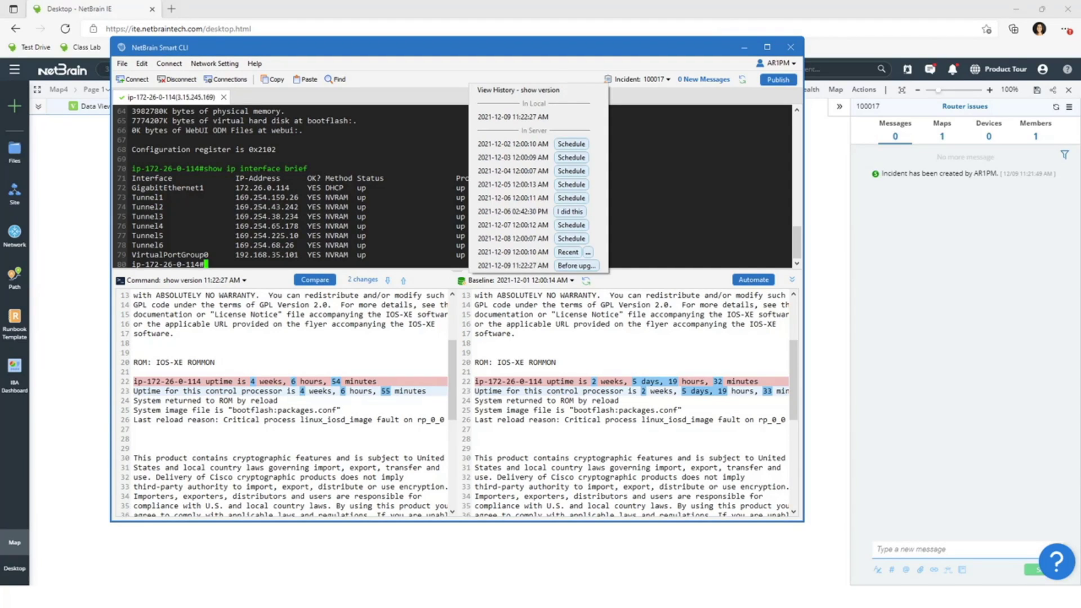
key(Escape)
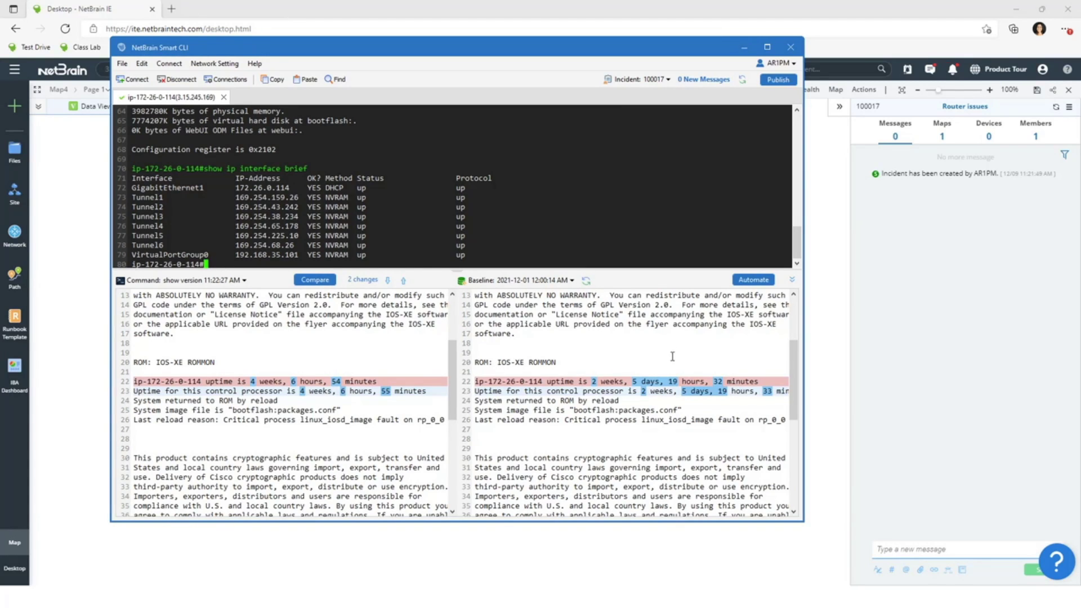
click(244, 281)
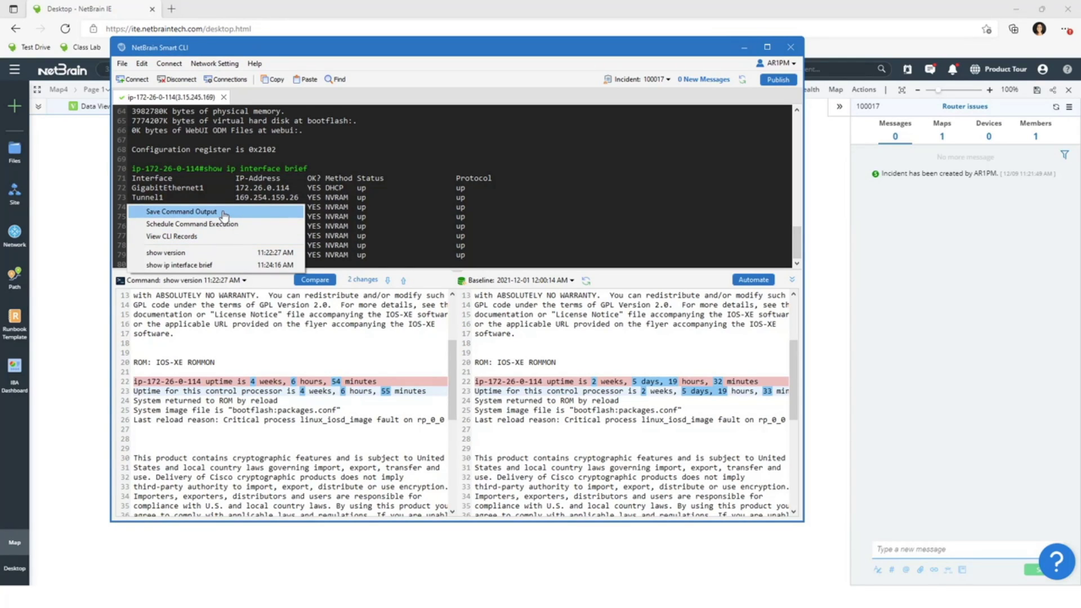
click(426, 221)
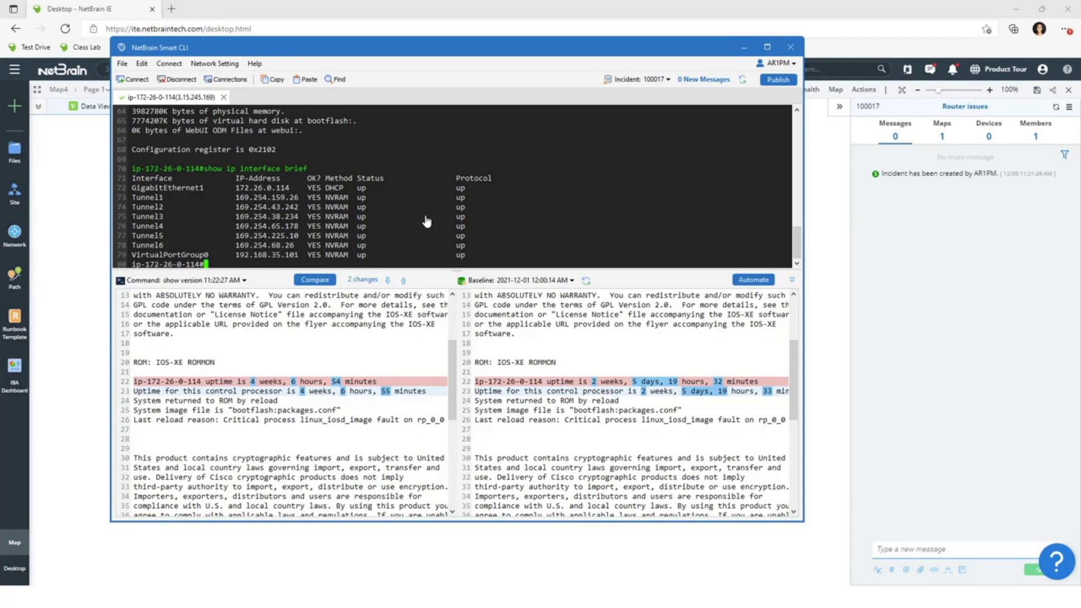
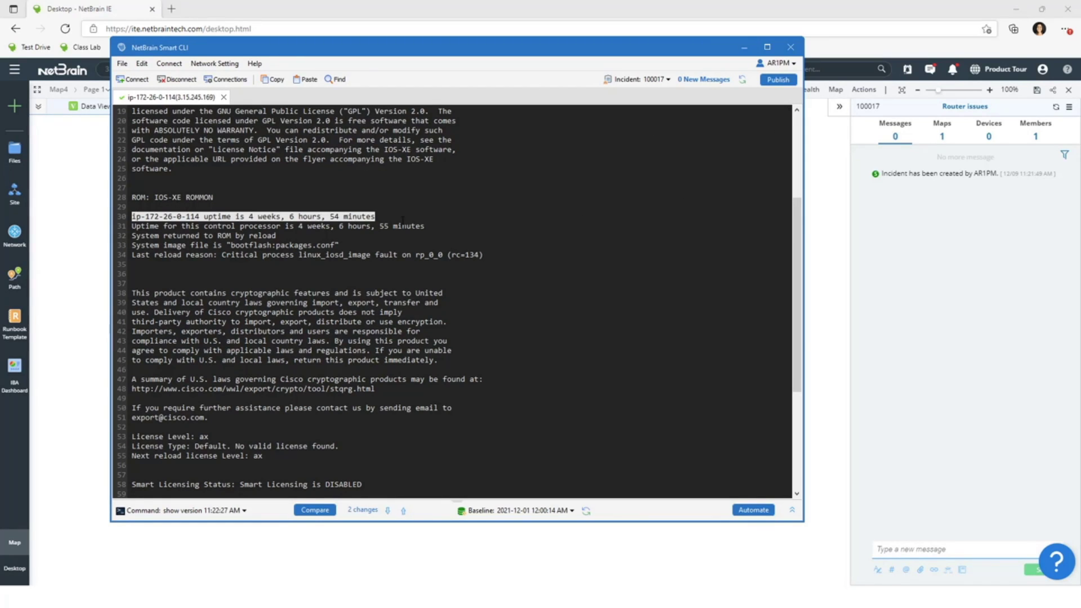
Publish the selected router uptime line to the incident with the headline "Router uptime is only 1 day!!", also showing it in the map.
click(771, 80)
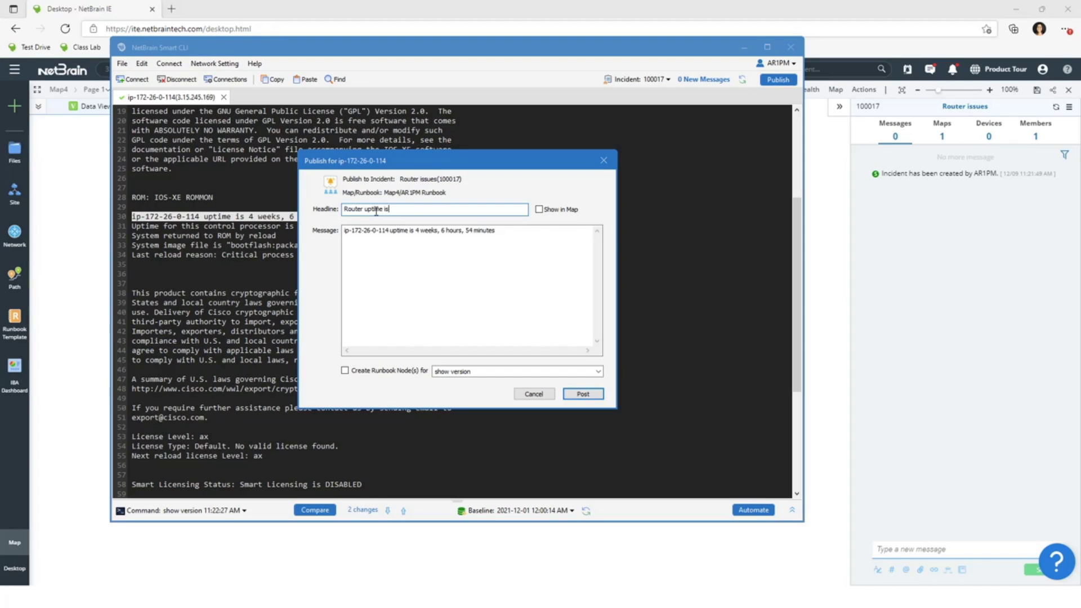
text(day!!)
click(539, 209)
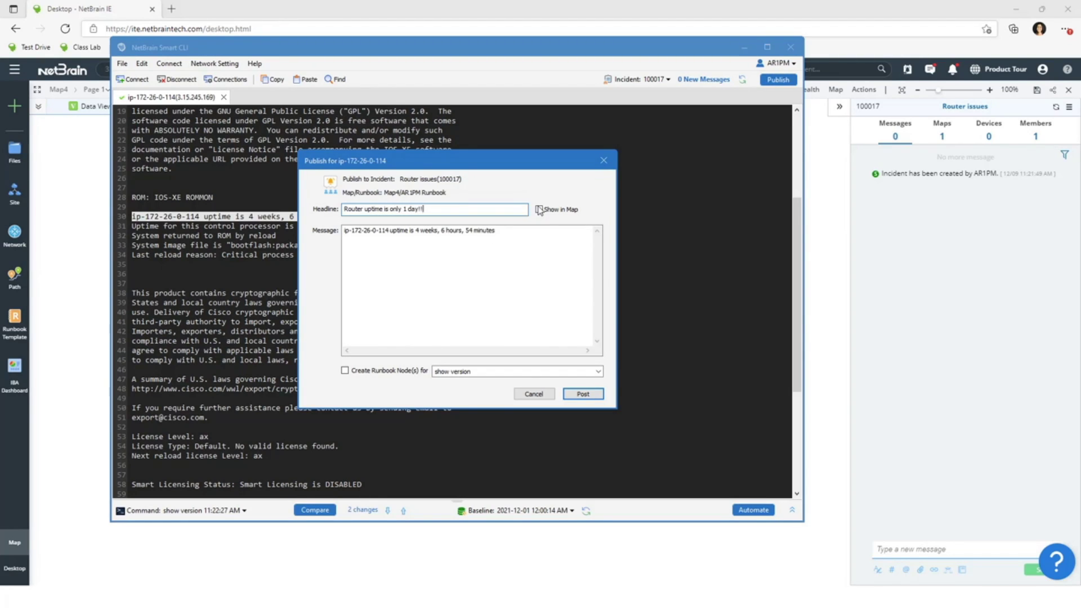
click(591, 396)
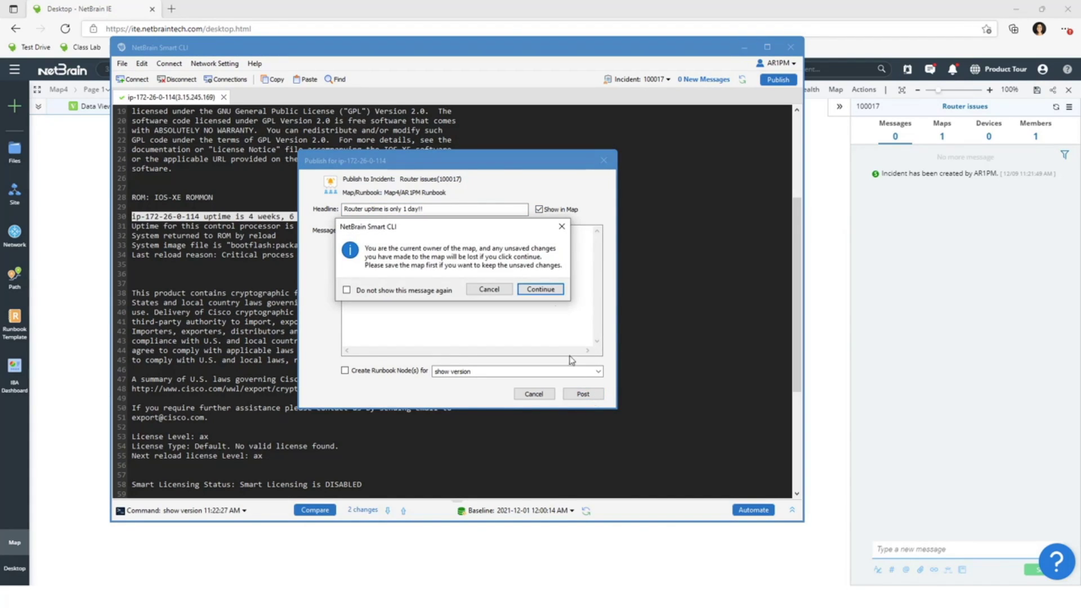
click(540, 289)
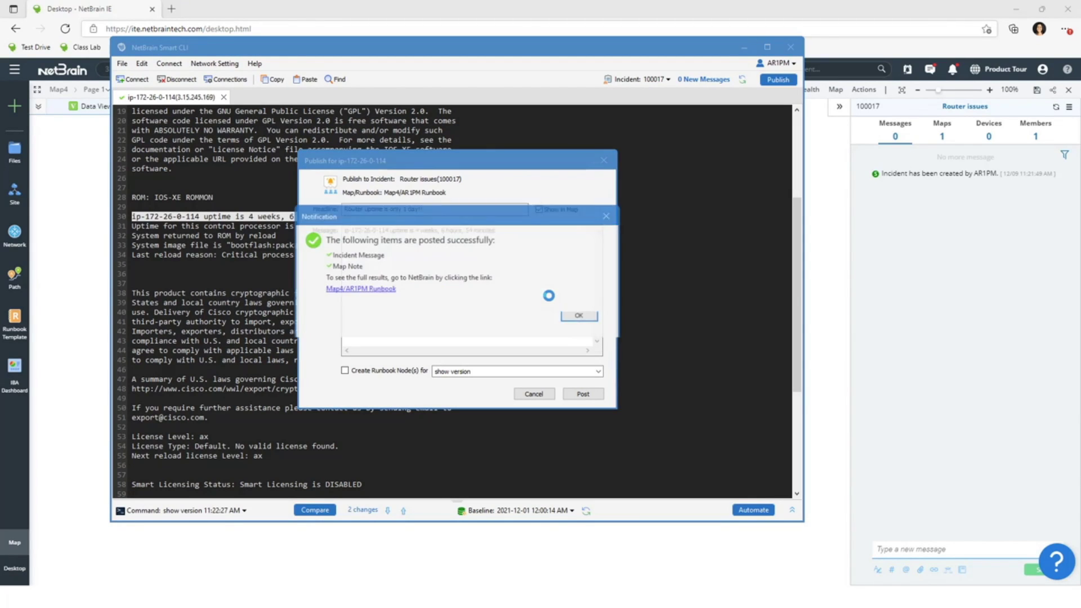
key(Return)
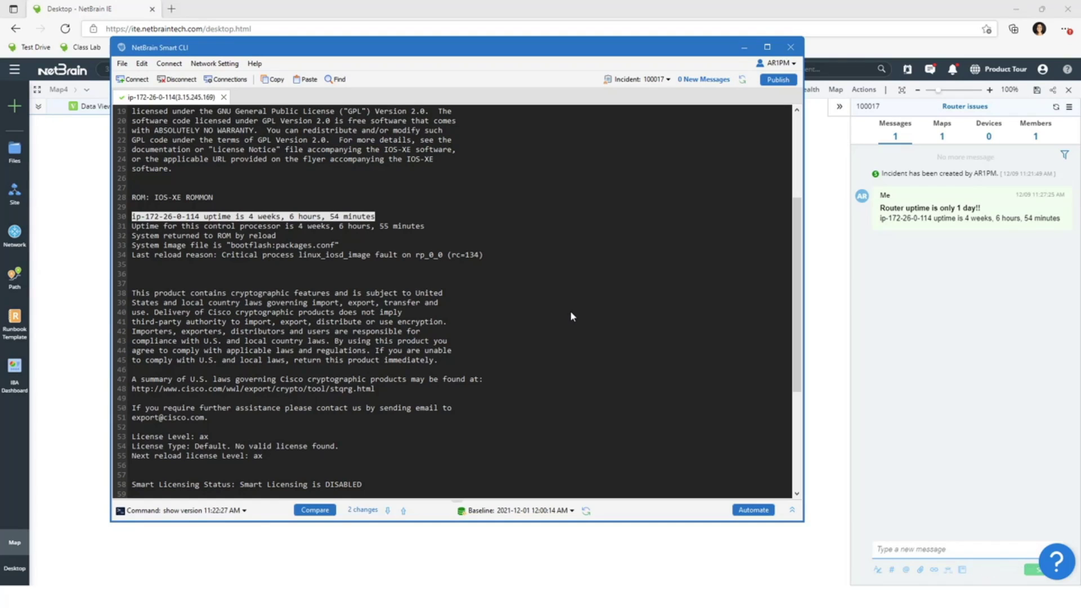
Switch to the NetBrain map in the browser and move the router uptime note clear of the router, up and to its left.
click(743, 47)
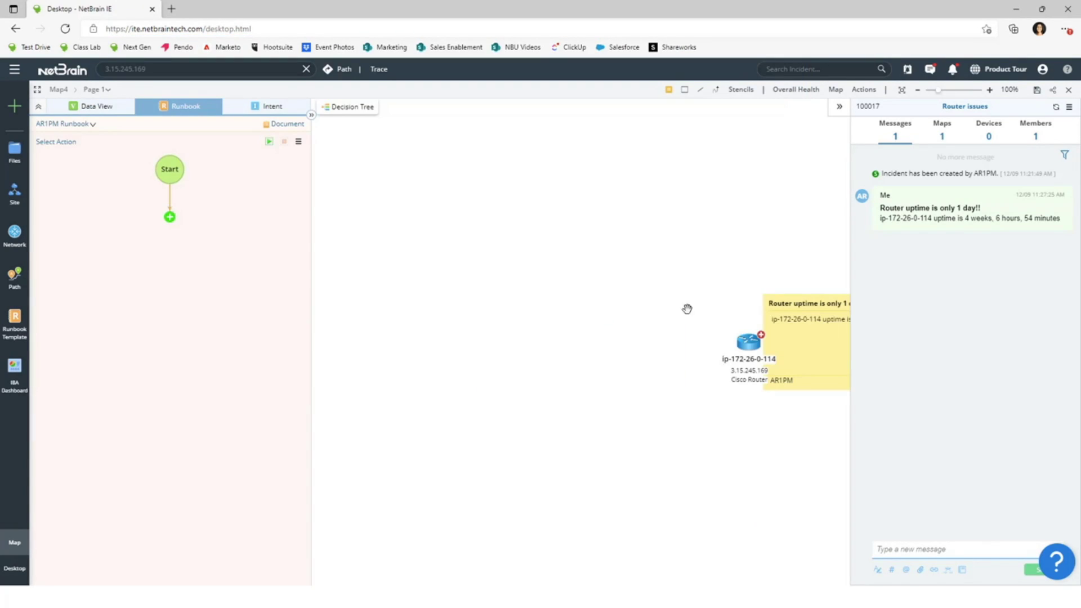
drag(802, 306, 511, 244)
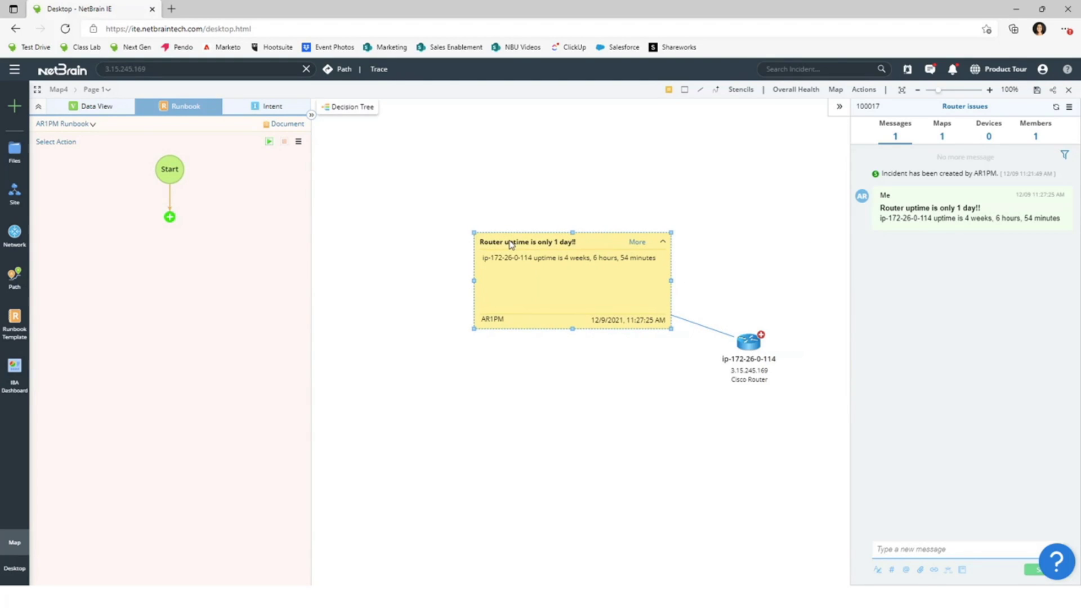
click(557, 366)
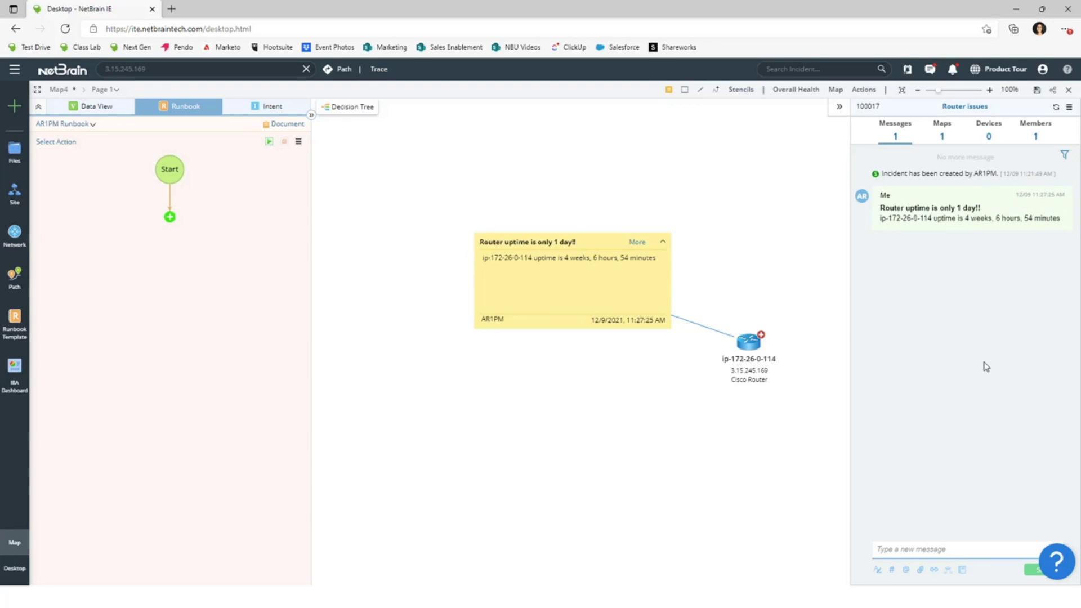
mouse_move(884, 198)
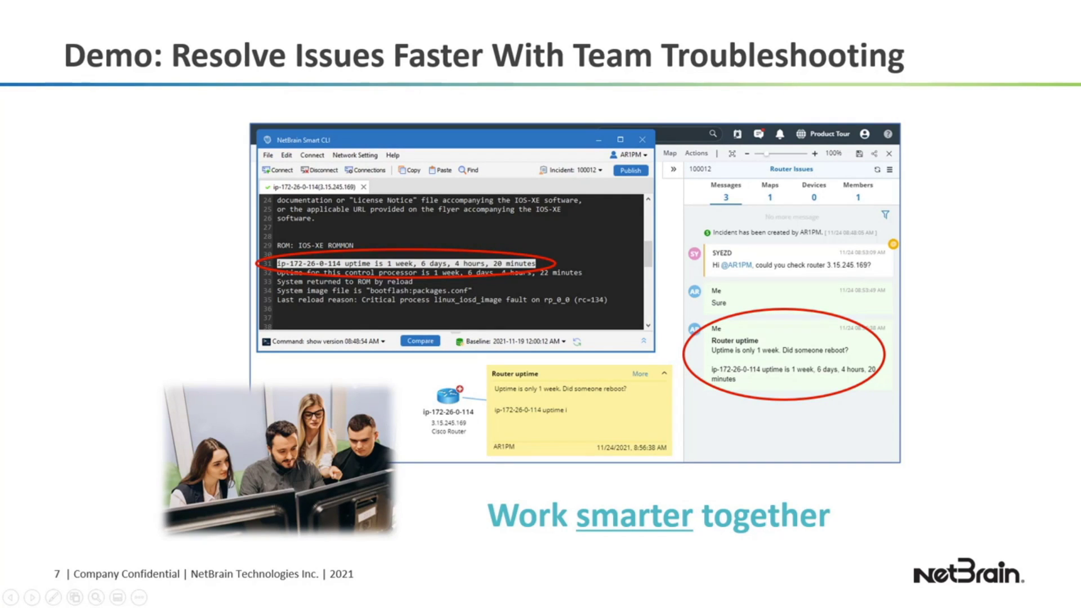
key(Right)
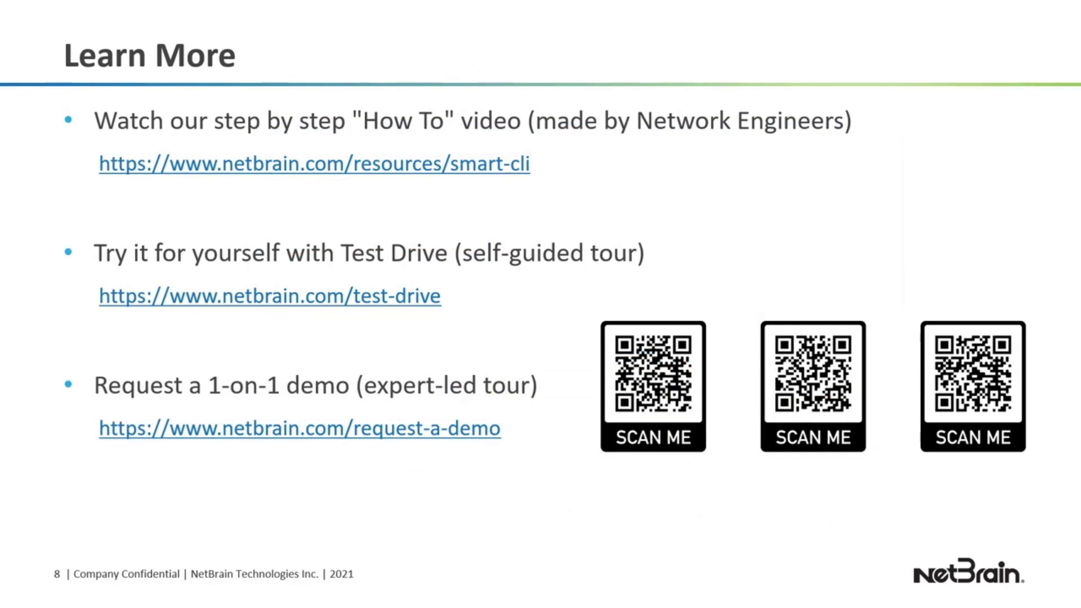